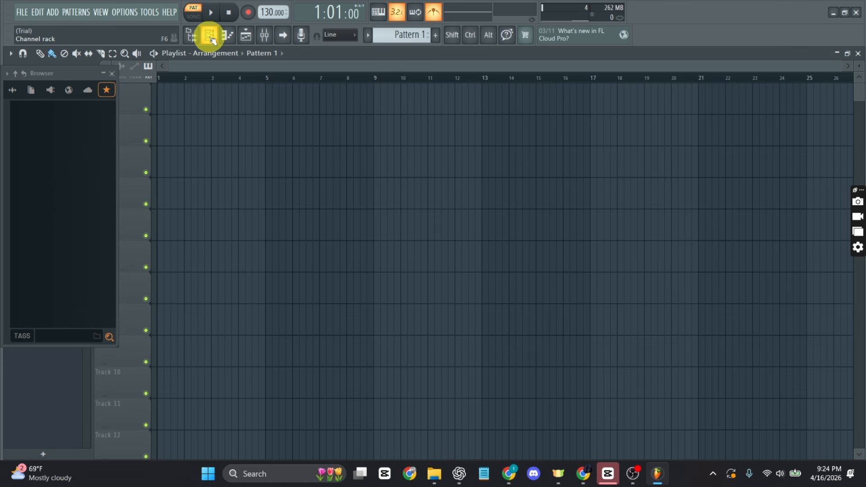
Open the Channel rack and position it over the upper middle of the playlist.
left_click(210, 37)
left_click_drag(334, 120, 348, 134)
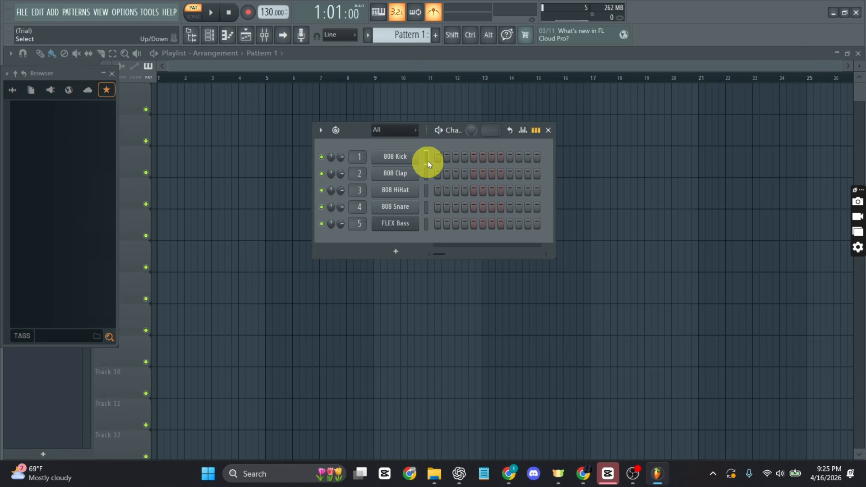
Start and pause playback of the empty pattern from the Channel rack and switch playback to song mode.
left_click(439, 131)
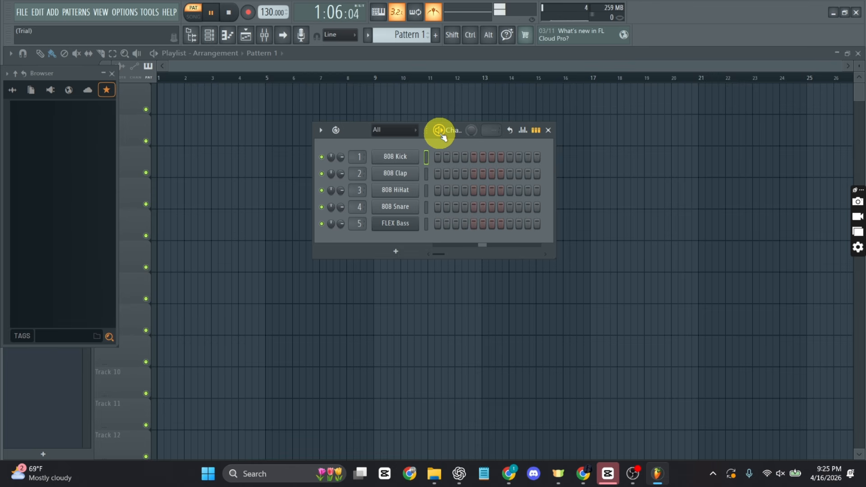
left_click(440, 132)
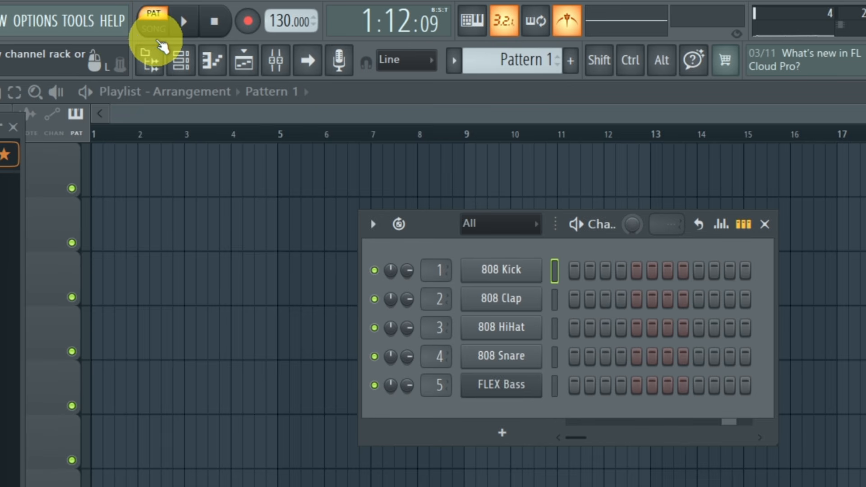
left_click(157, 34)
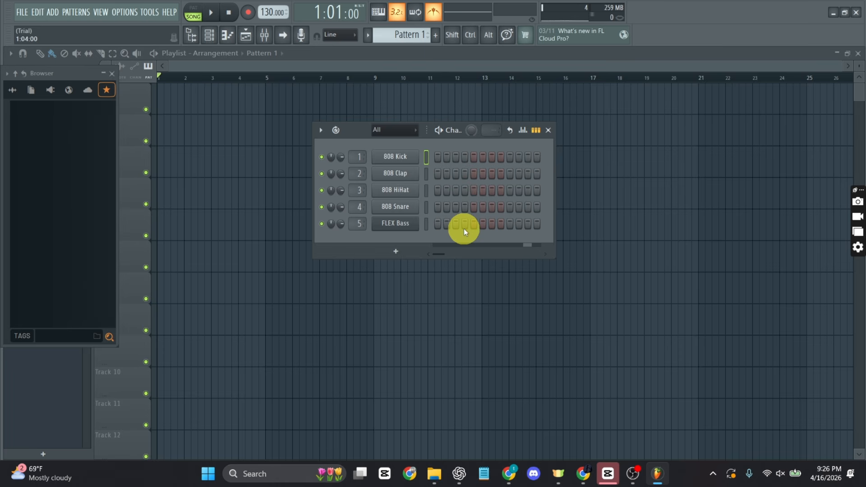
Add 808 Kick and 808 Snare hits on steps 1 and 3, and an 808 HiHat hit on step 2.
left_click(437, 157)
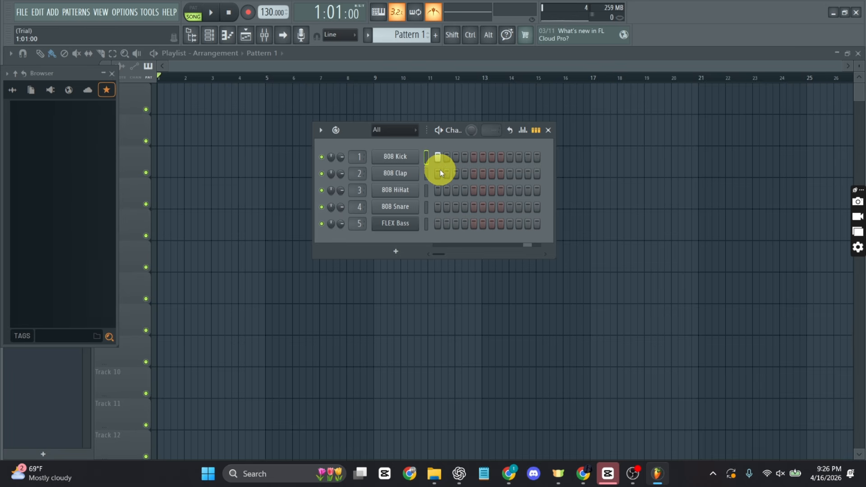
left_click(438, 206)
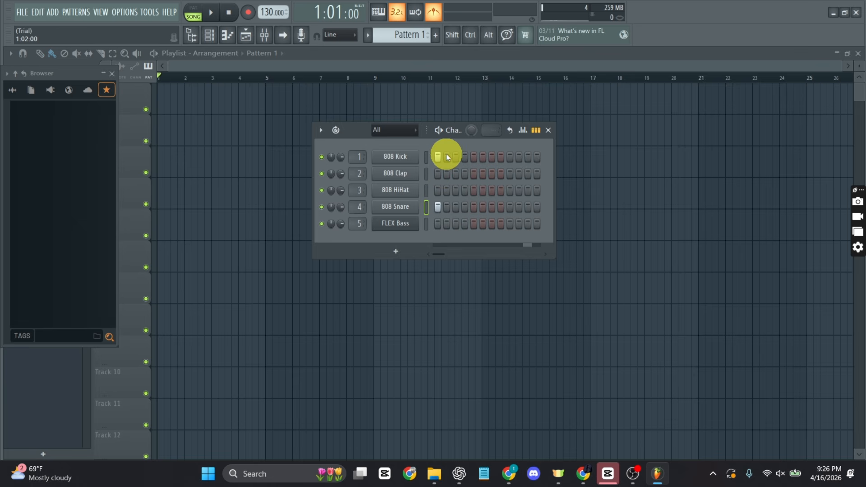
left_click(446, 190)
left_click(456, 157)
left_click(457, 204)
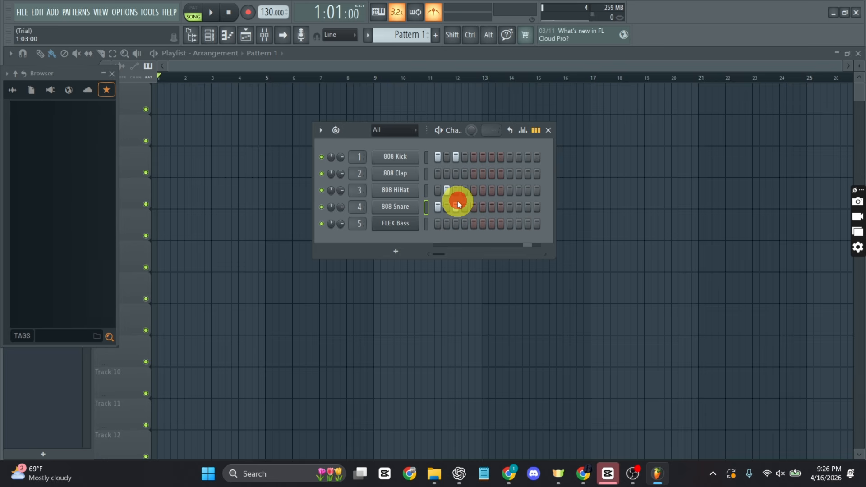
Fill the 808 Kick channel each 2 steps and the 808 HiHat channel each 8 steps.
right_click(408, 156)
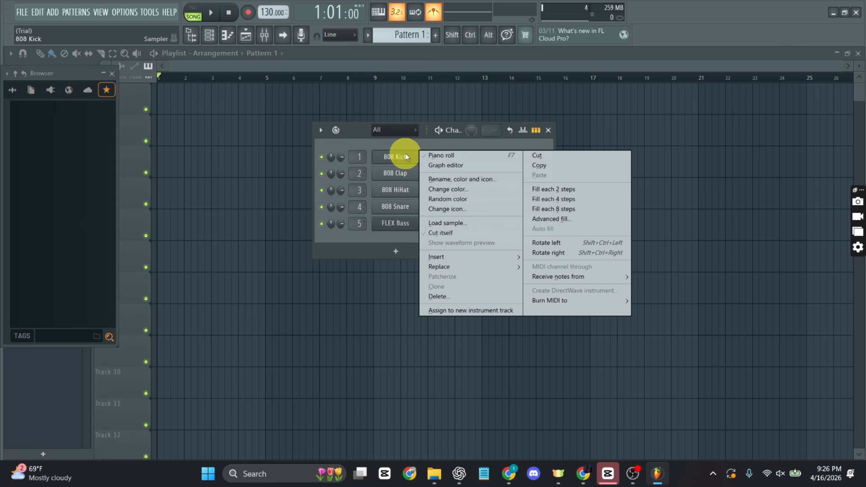
left_click(548, 190)
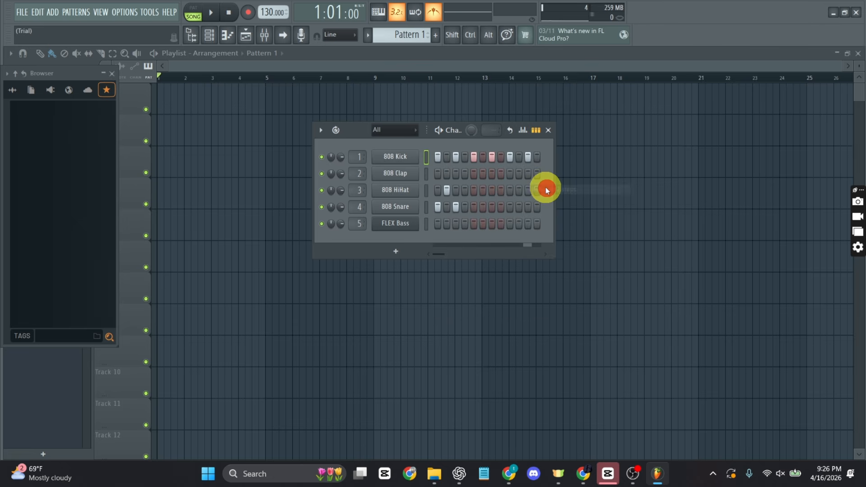
left_click(408, 181)
left_click(397, 191)
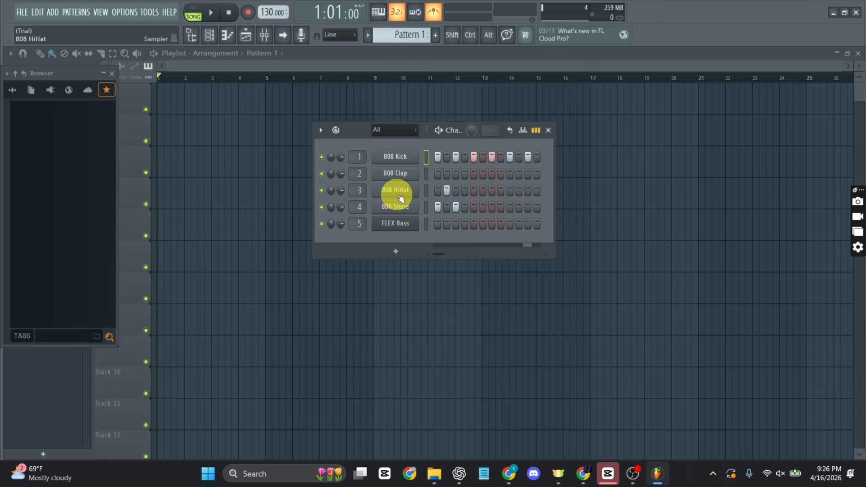
right_click(398, 193)
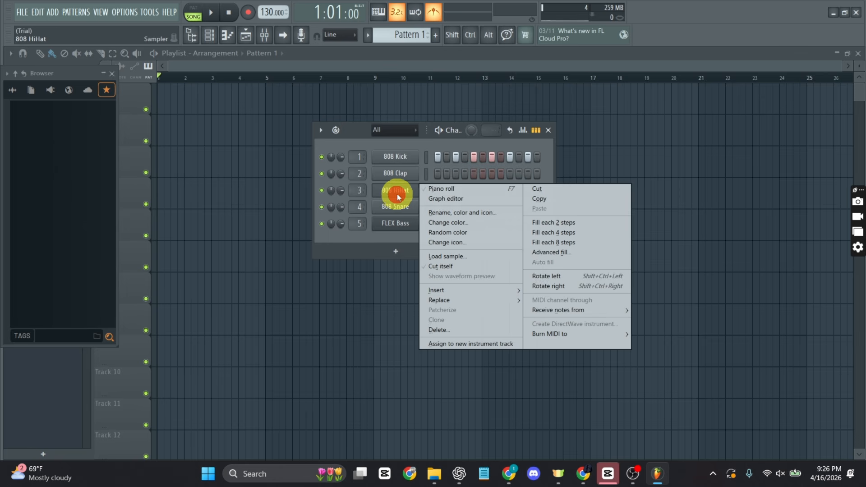
left_click(561, 237)
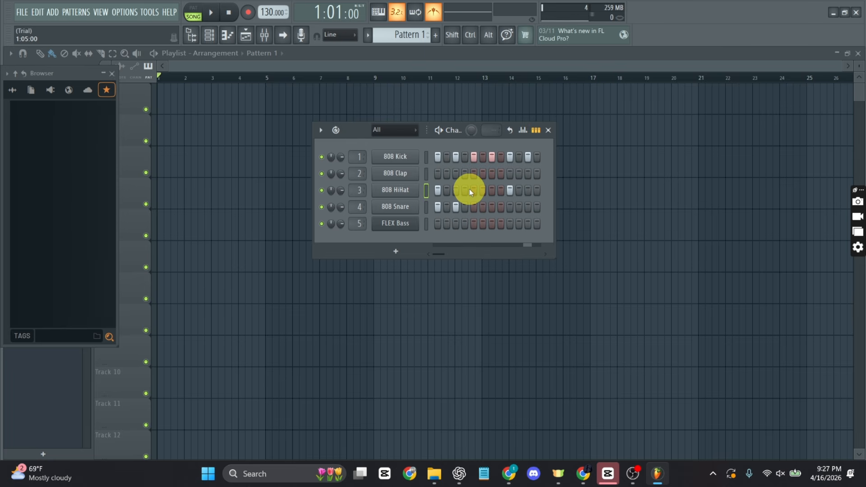
Add an FL Keys channel, close its plugin window, and route the channel to mixer track 6.
left_click(405, 255)
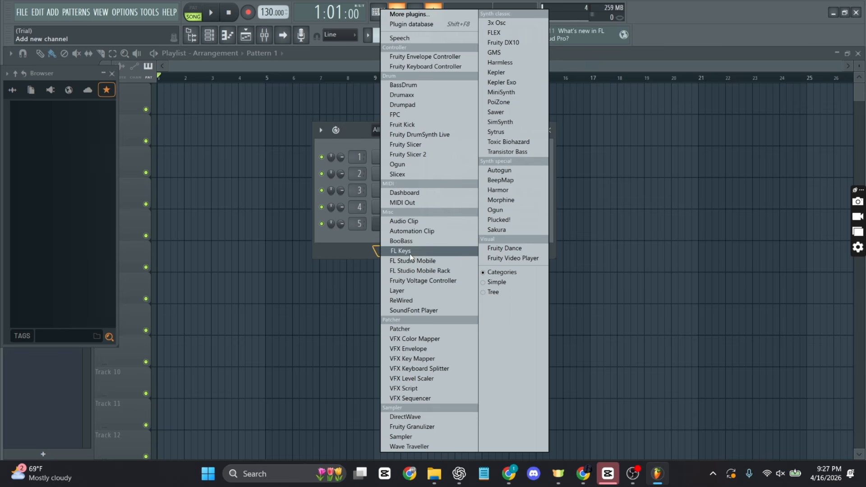
left_click(408, 252)
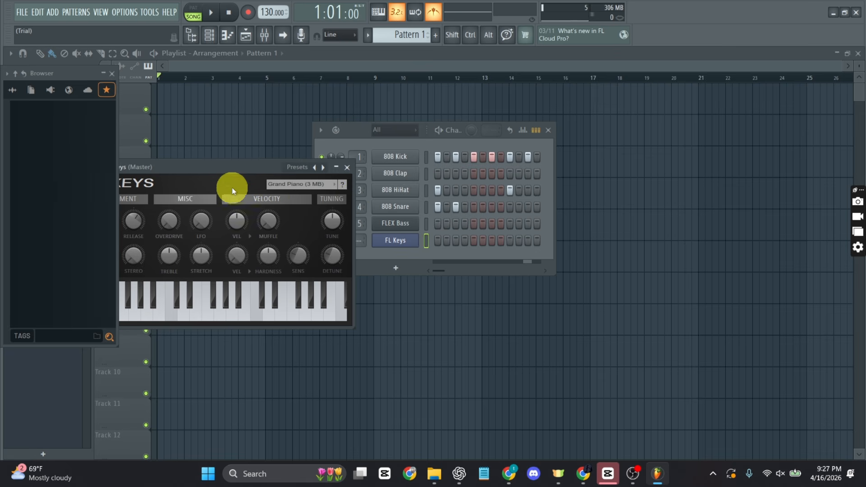
left_click_drag(225, 167, 646, 114)
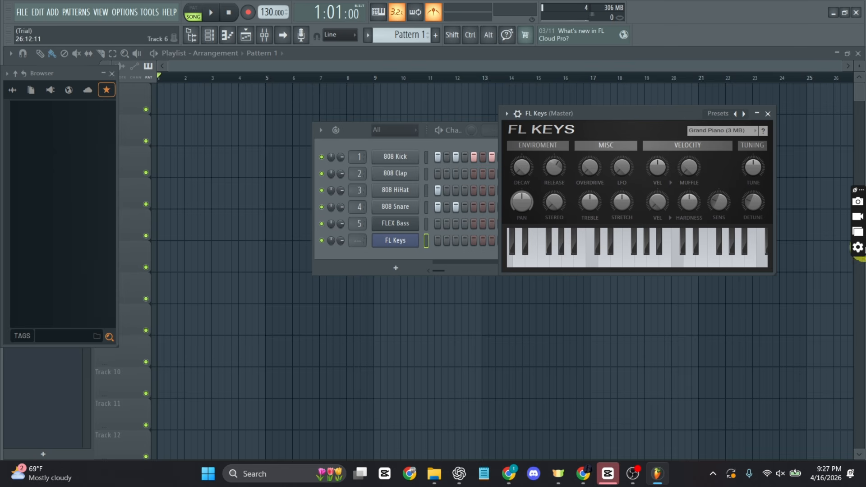
left_click(769, 114)
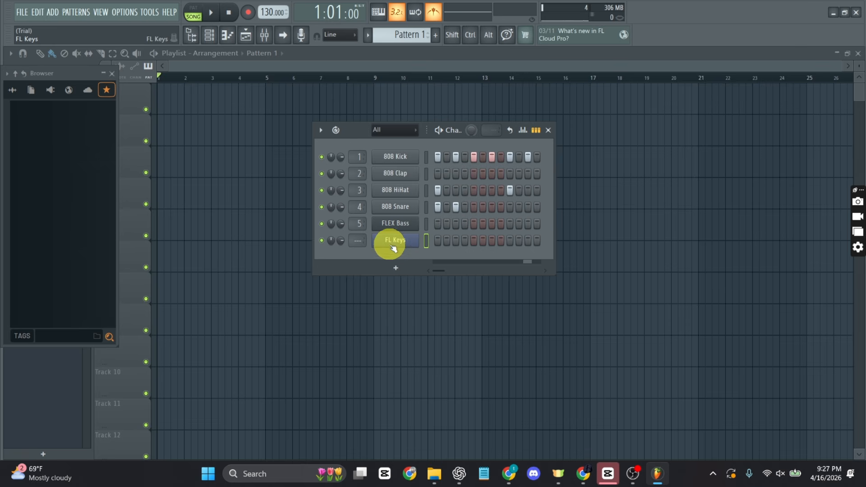
key("ctrl+l")
Draw a rising melody in the FL Keys piano roll, including G4, A4, B4 and a higher note.
right_click(406, 243)
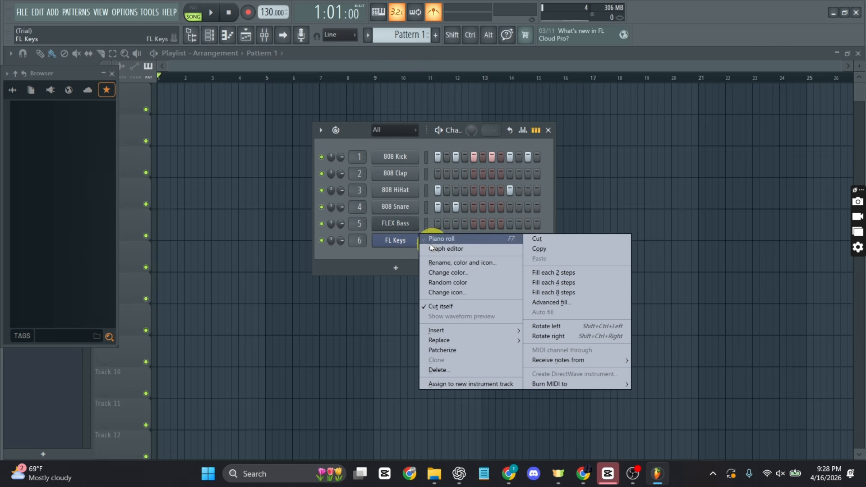
left_click(457, 239)
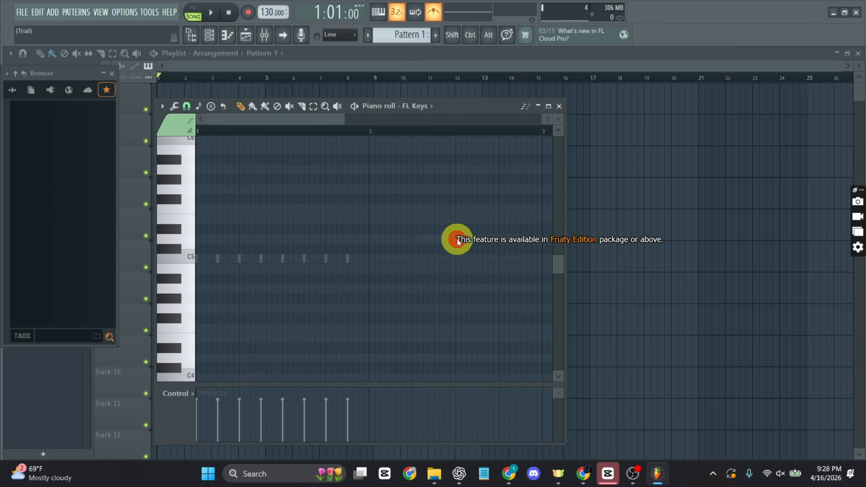
left_click_drag(449, 107, 550, 90)
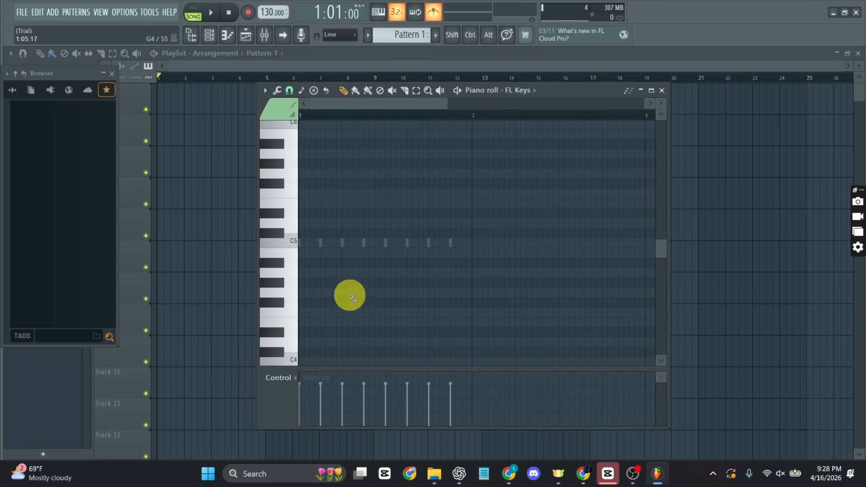
left_click(309, 292)
left_click(337, 275)
left_click(370, 252)
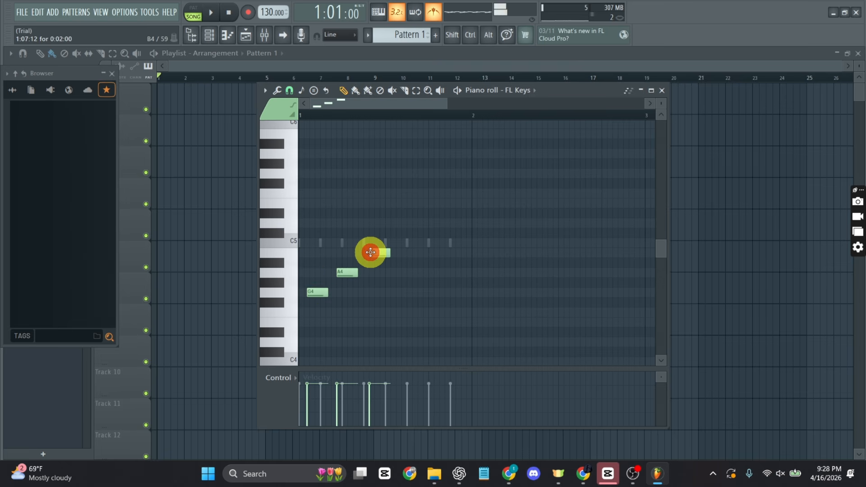
left_click(381, 231)
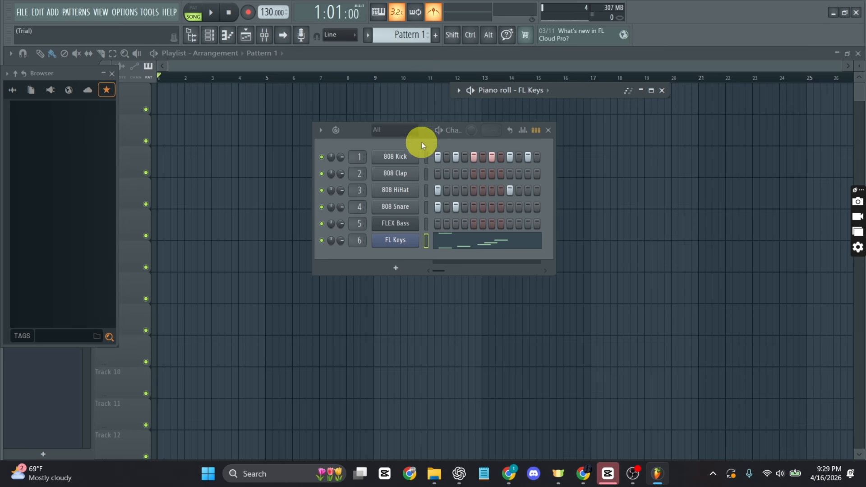
Play Pattern 1 to audition the drums together with the FL Keys melody, and stop playback.
left_click(440, 130)
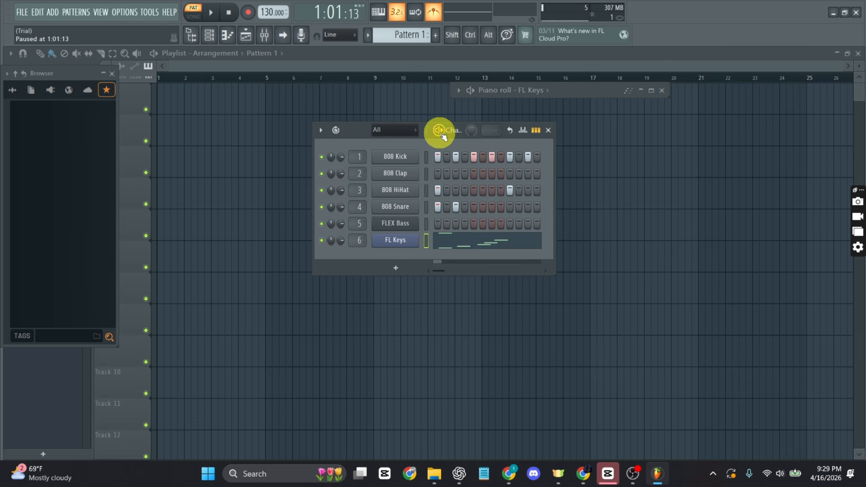
key("space")
key("XF86AudioMute")
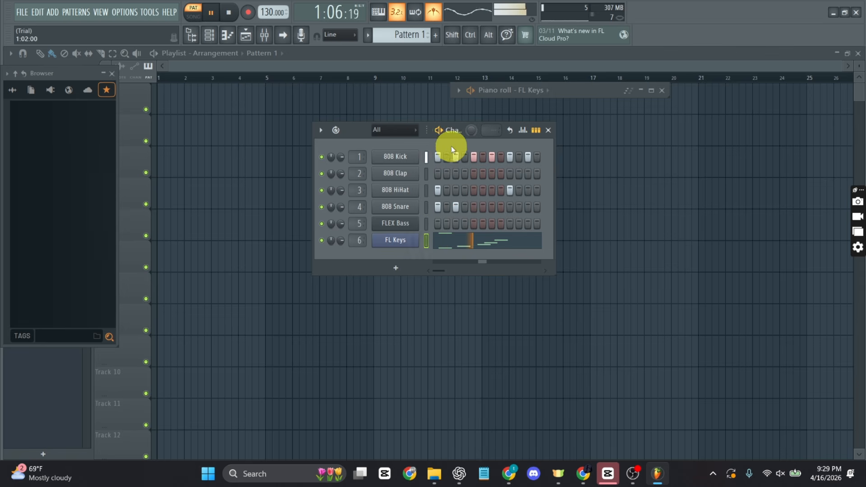
key("space")
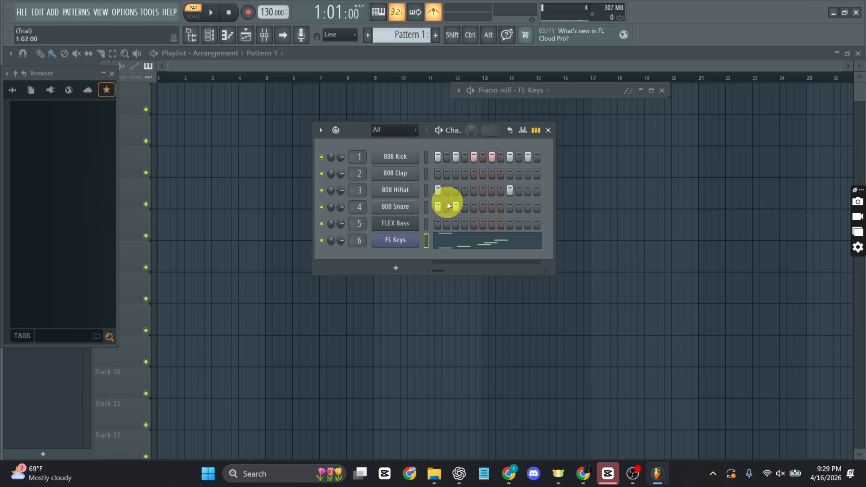
Widen the Channel rack to show more steps and fill the 808 Kick and 808 Clap channels each 2 steps.
left_click_drag(555, 179, 840, 195)
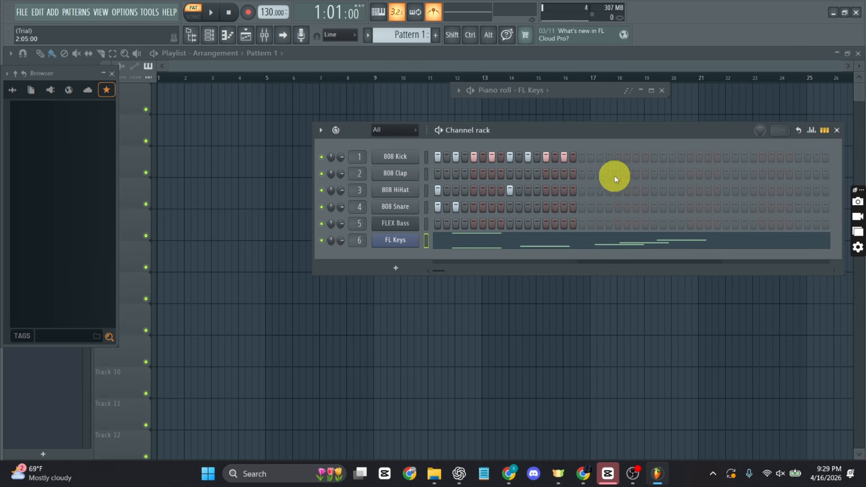
left_click(590, 157)
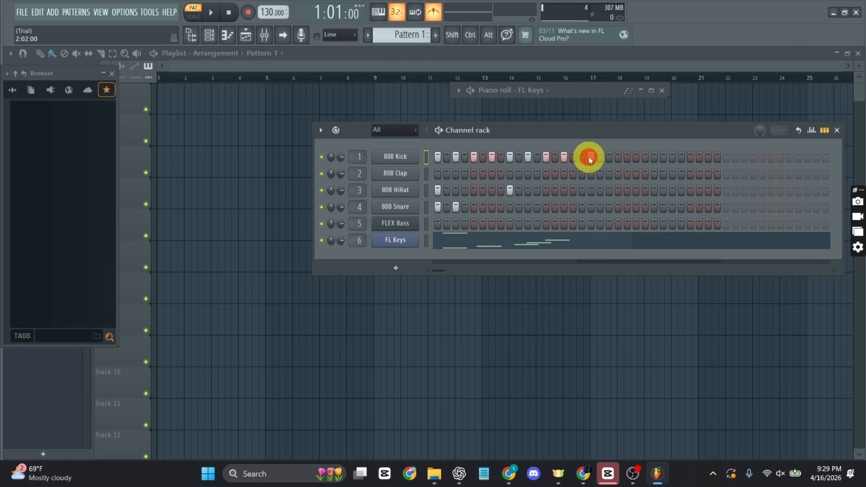
left_click(751, 157)
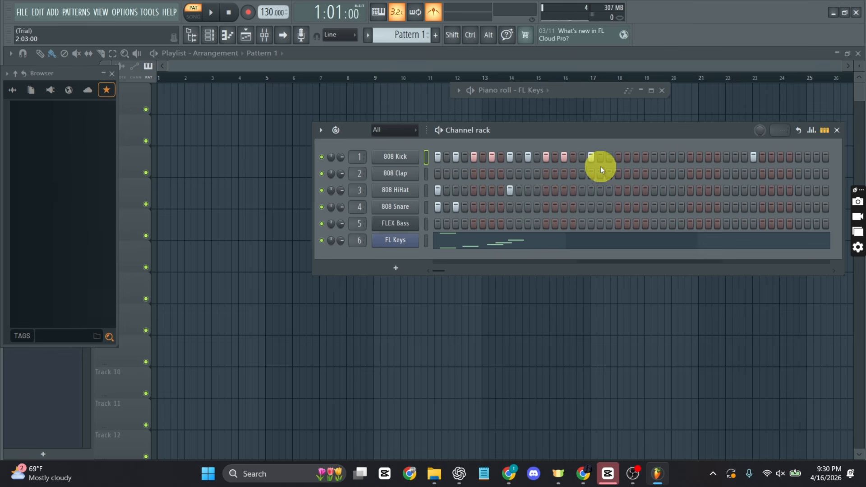
right_click(396, 157)
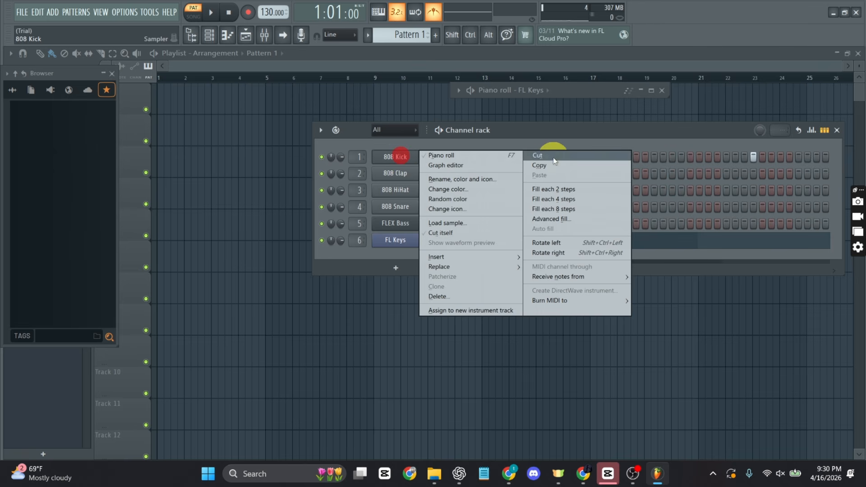
left_click(561, 191)
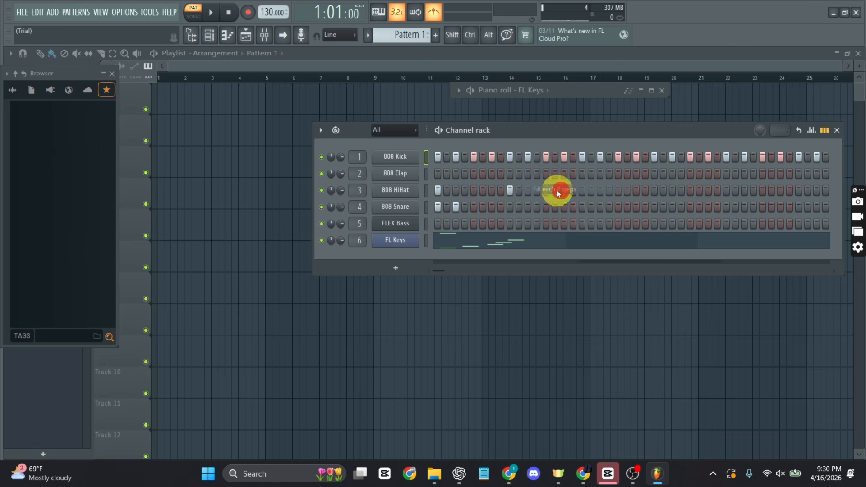
right_click(398, 173)
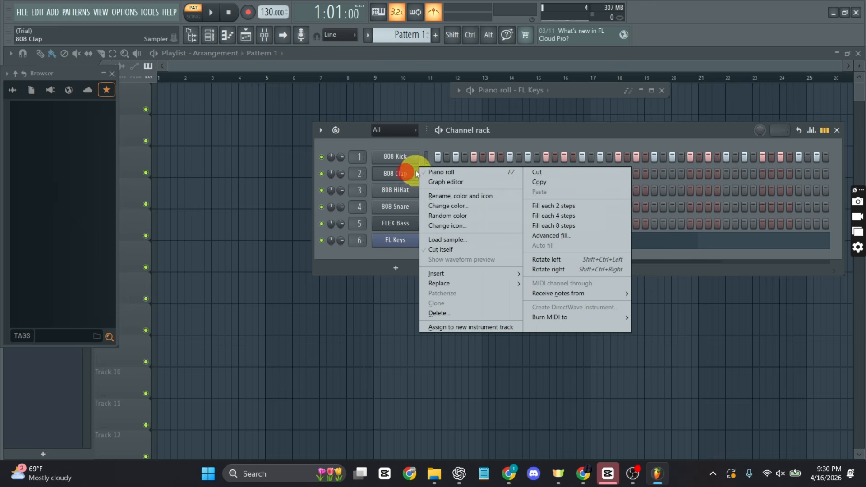
left_click(562, 208)
Add 808 HiHat hits on steps 6, 10 and 12, 808 Snare hits on 8, 11 and 13, and FLEX Bass hits on 14 and 16.
left_click(482, 190)
left_click(519, 190)
left_click(573, 224)
left_click(555, 223)
left_click(501, 206)
left_click(538, 192)
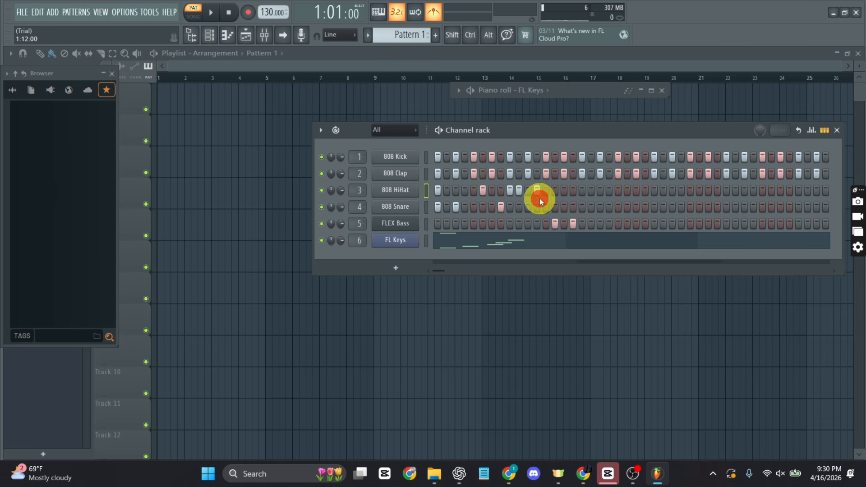
left_click(528, 208)
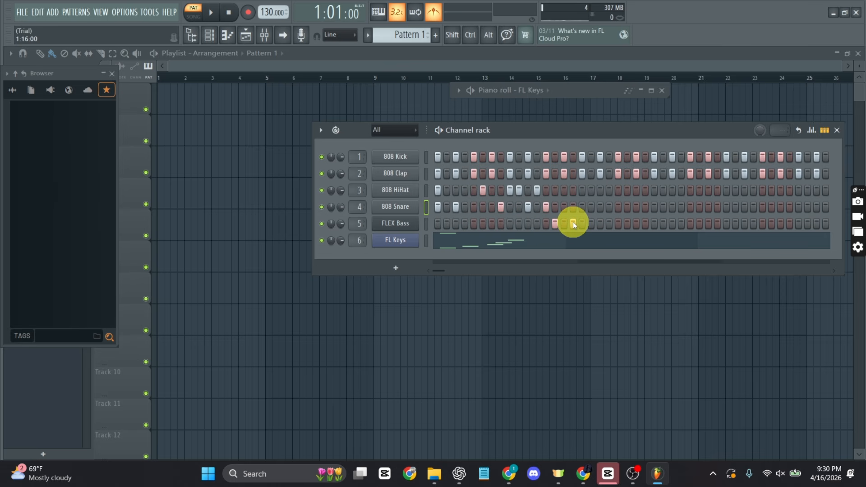
Remove the FLEX Bass hits on steps 14 and 16 and the 808 Snare hits on steps 8, 11 and 13.
left_click(574, 223)
left_click(556, 222)
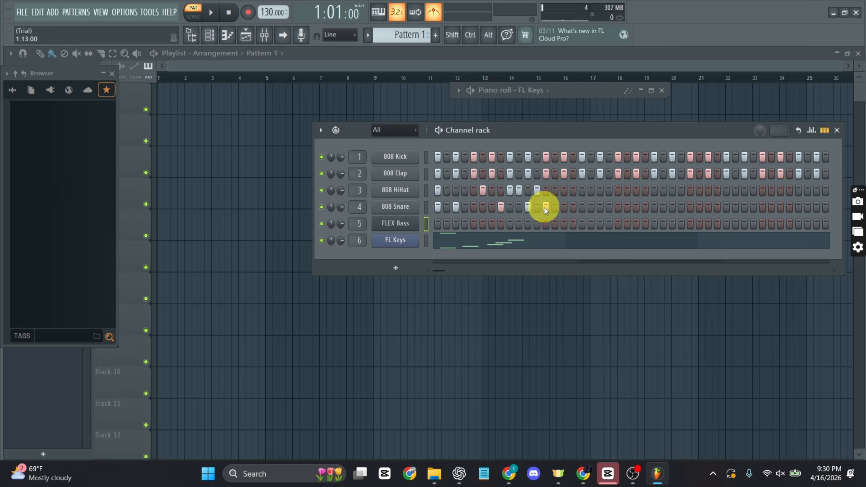
left_click(500, 206)
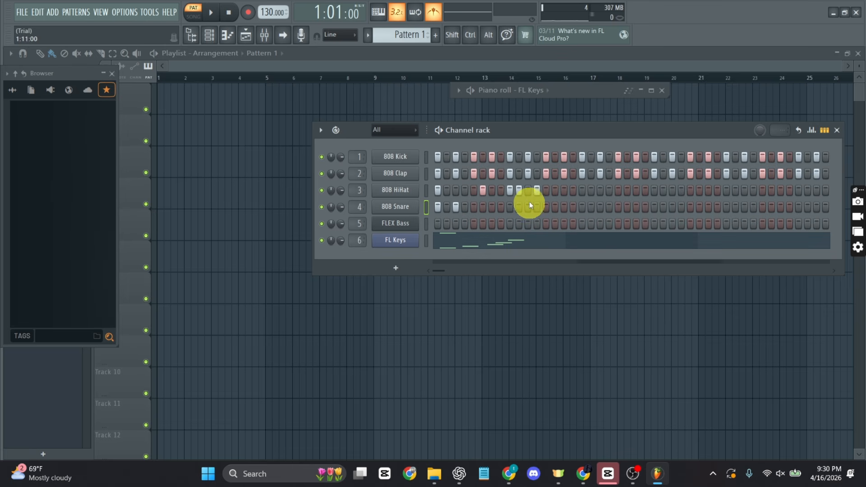
Close the Browser and place a Pattern 1 clip near the start of Track 1 in the playlist.
left_click(111, 74)
left_click(175, 104)
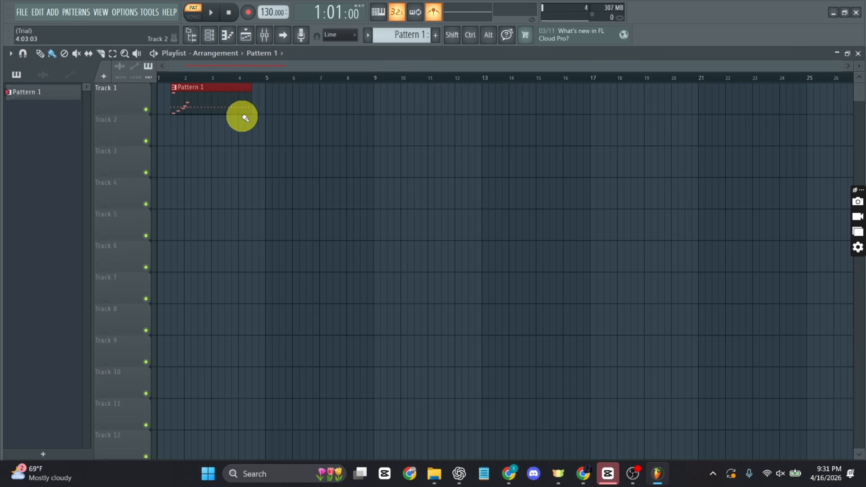
Place two more Pattern 1 clips on Track 1, one from about bar 5 extended to bar 16, the other following it.
left_click(271, 110)
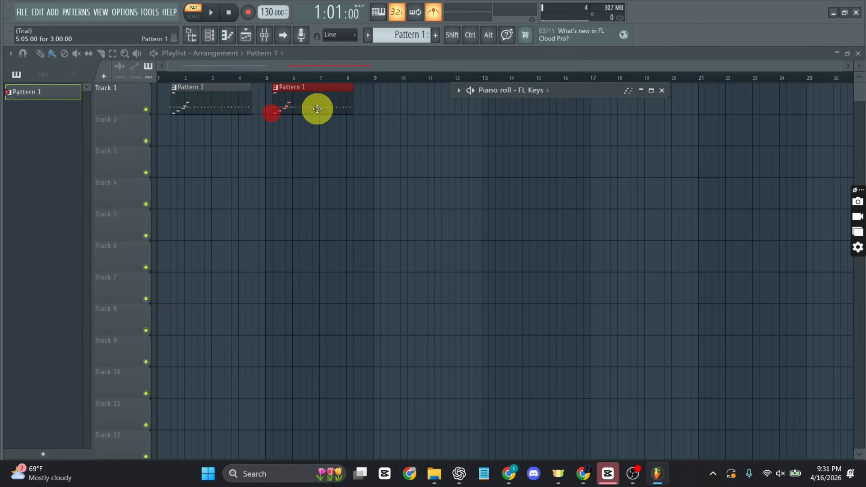
left_click_drag(360, 97, 561, 124)
left_click(578, 109)
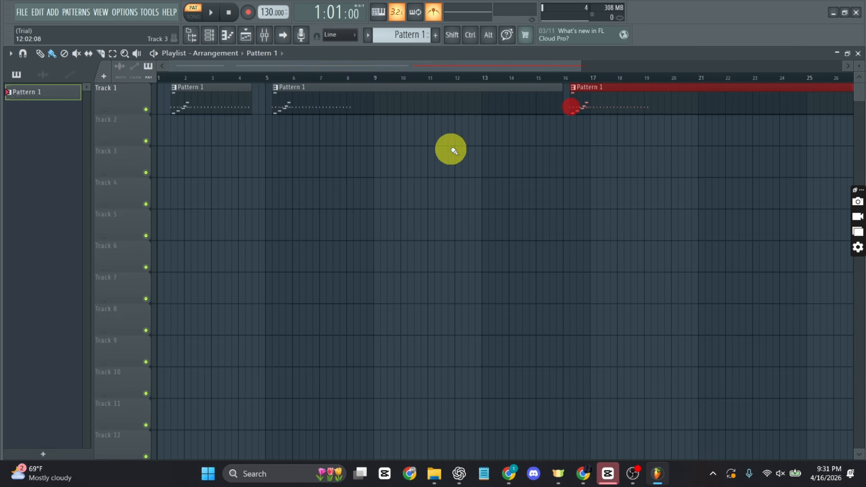
Place Pattern 1 clips on Track 3 at about bars 4 and 9.7, and on Track 5 at about bars 3.5, 6.5 and 10.2.
left_click(395, 151)
left_click(240, 152)
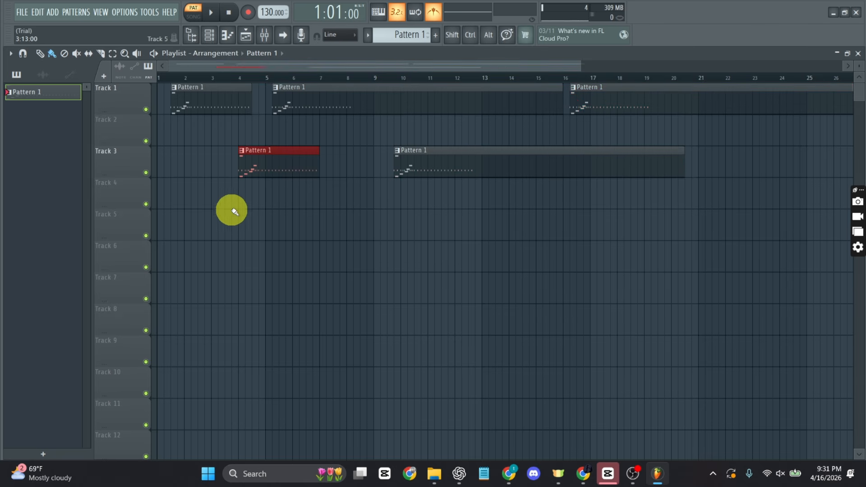
left_click(227, 225)
left_click(307, 236)
left_click(385, 228)
left_click(413, 226)
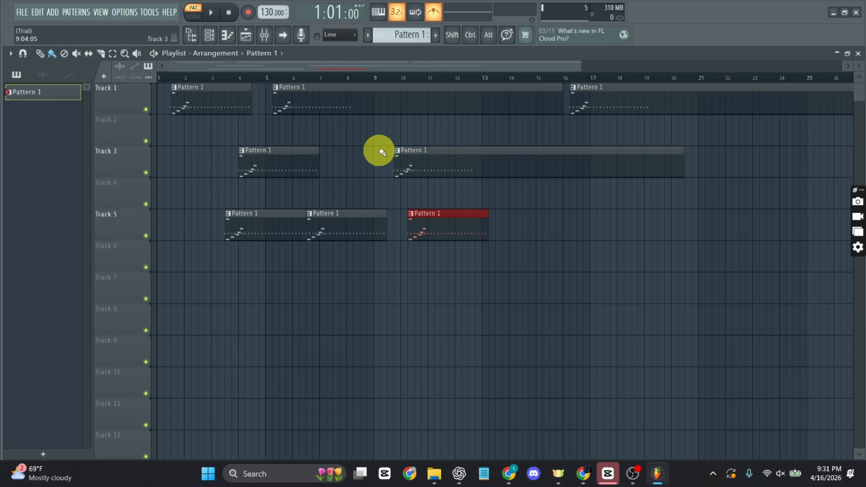
Open the Mixer and raise the Insert 6 volume slightly while the pattern plays, stopping playback when done.
left_click(267, 40)
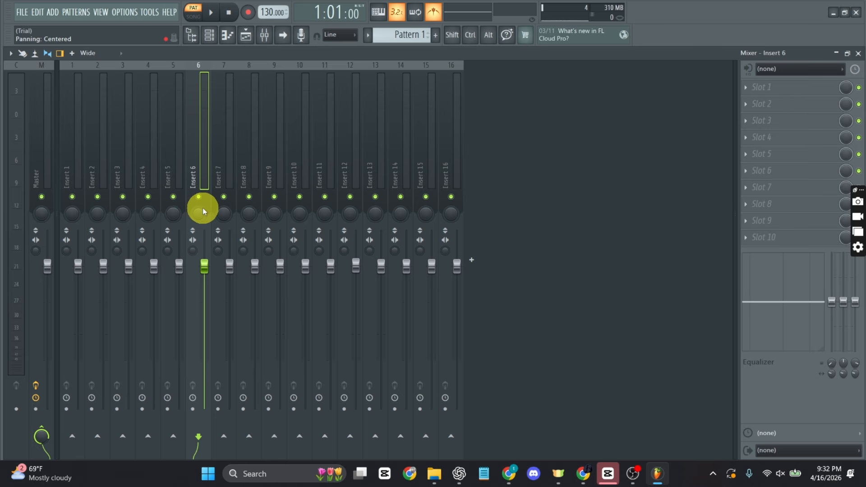
left_click(218, 15)
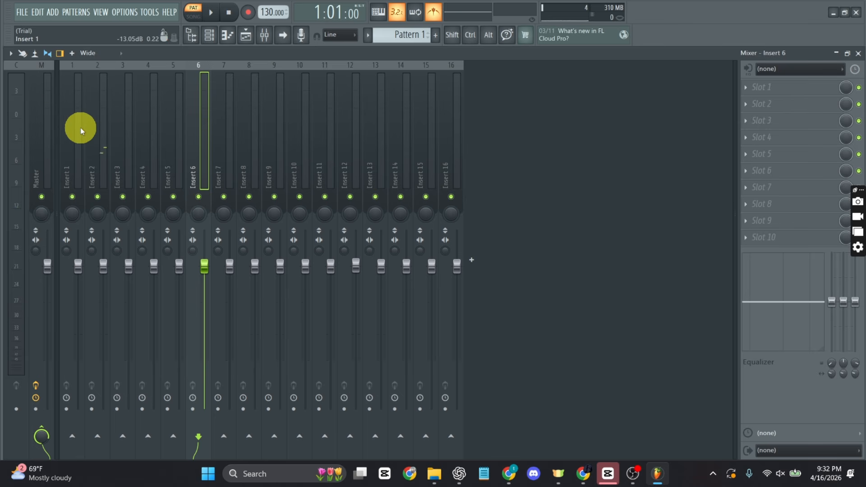
key("space")
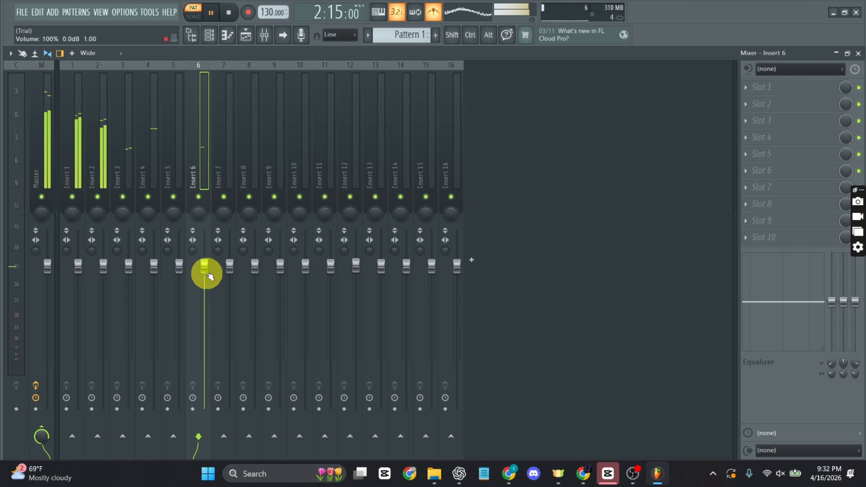
left_click_drag(207, 270, 229, 261)
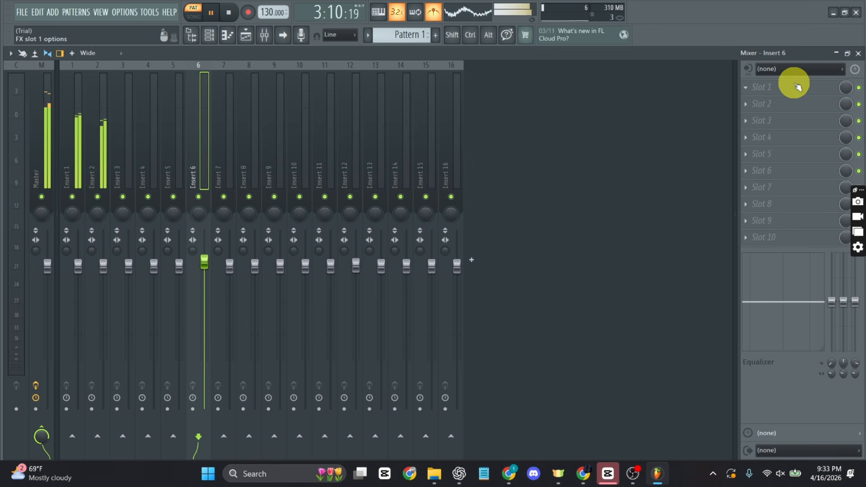
key("space")
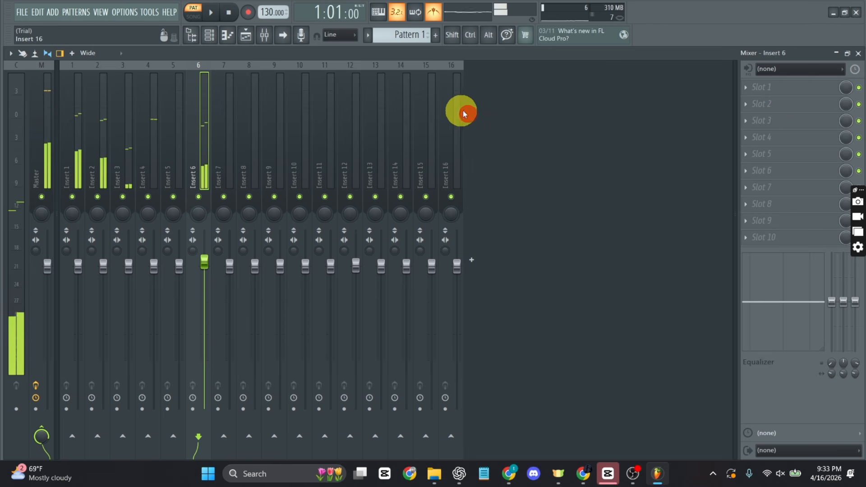
Find and load the Fruity Reeverb effect into slot 1 of Insert 6, searching the plugins for "re".
left_click(762, 88)
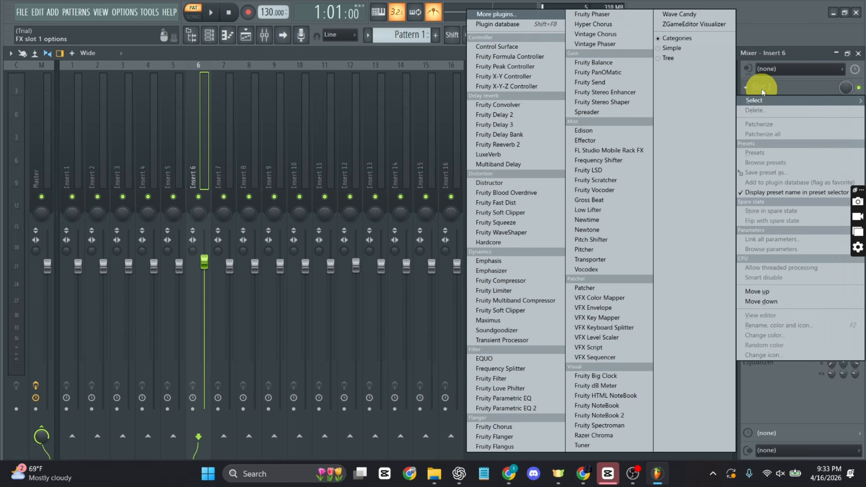
left_click(526, 15)
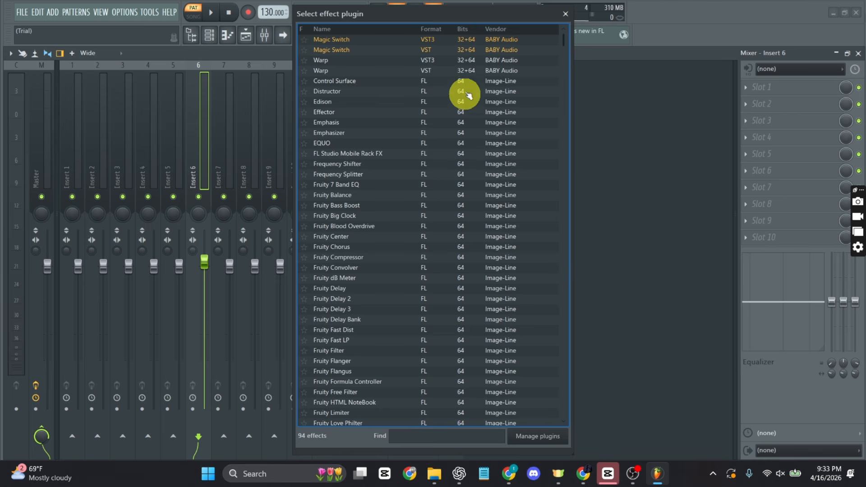
left_click(469, 436)
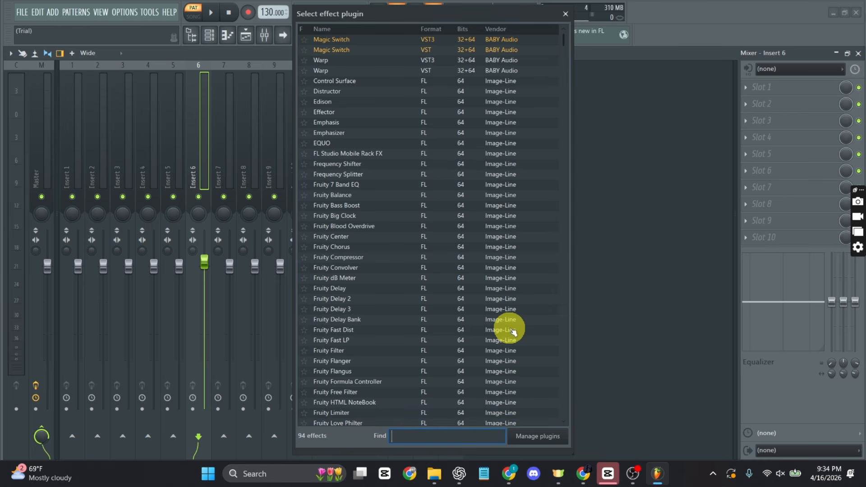
type("re")
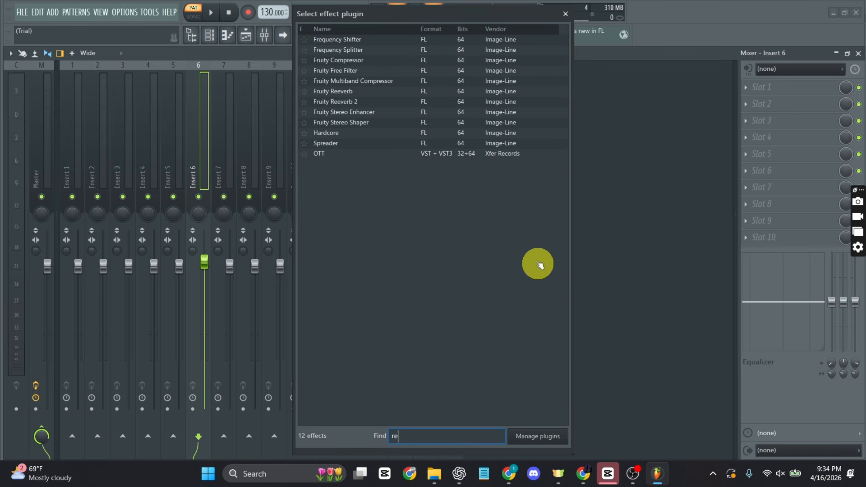
double_click(338, 92)
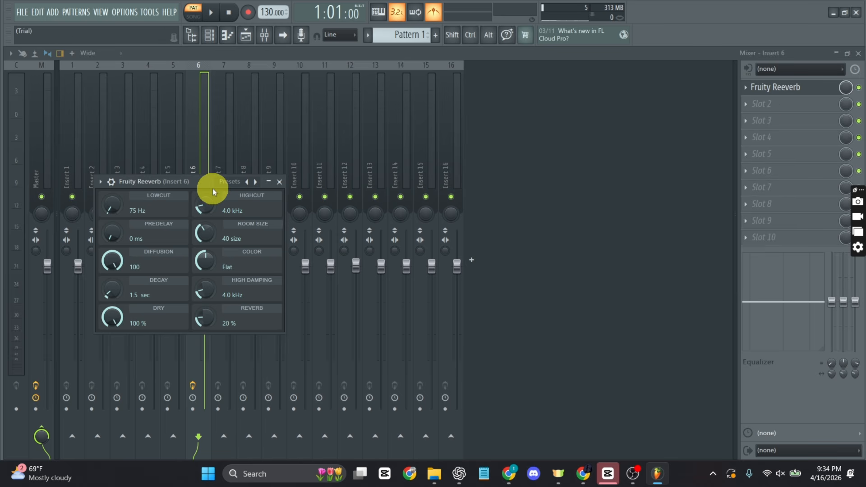
Move the Fruity Reeverb window clear of the mixer tracks, minimize it, and play the pattern to hear the reverb.
left_click_drag(211, 186, 593, 151)
left_click(651, 149)
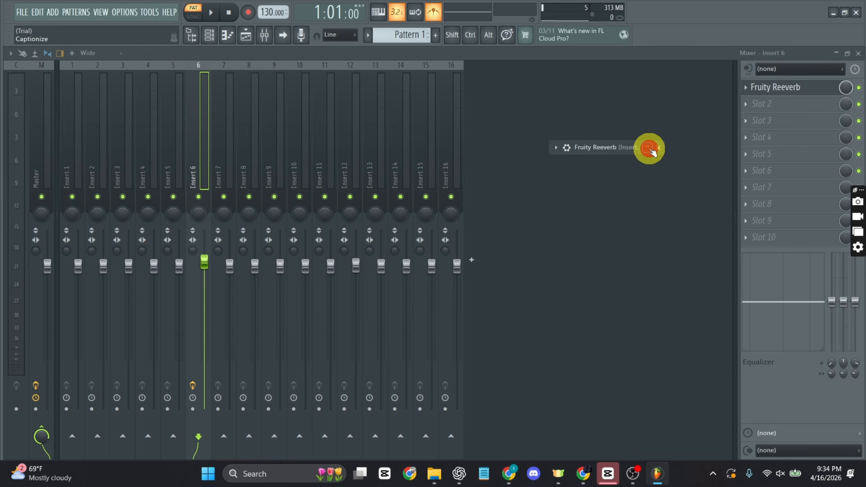
key("space")
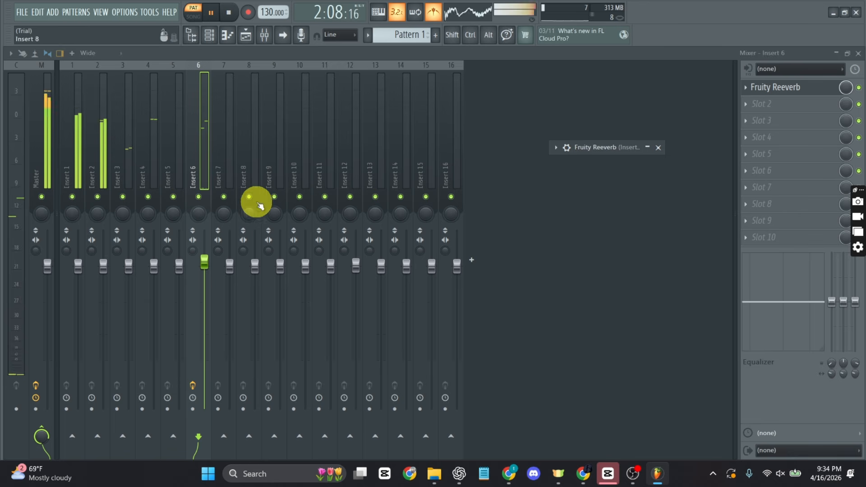
key("space")
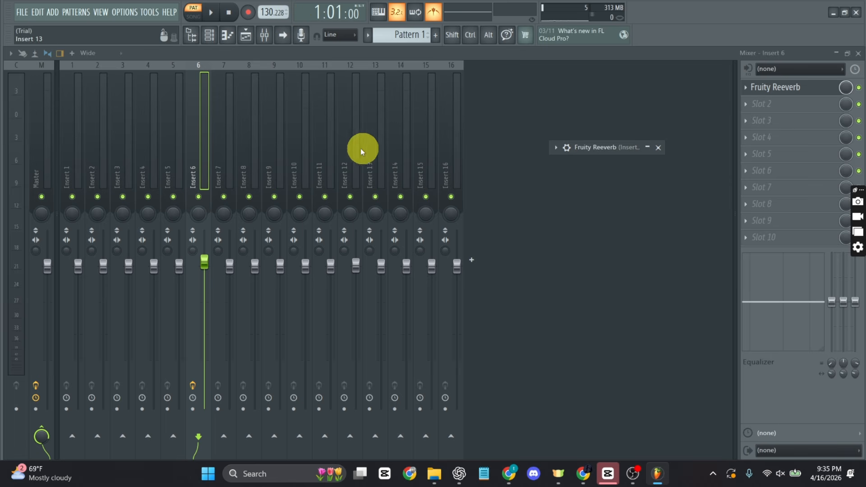
Lower the project tempo to 115.228 BPM, closing the tempo options without choosing a preset.
left_click_drag(273, 15, 276, 457)
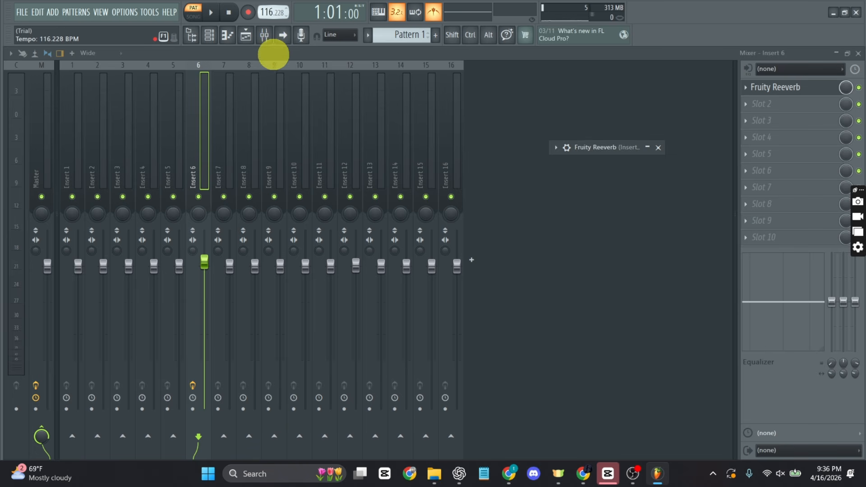
left_click_drag(266, 10, 270, 10)
right_click(270, 10)
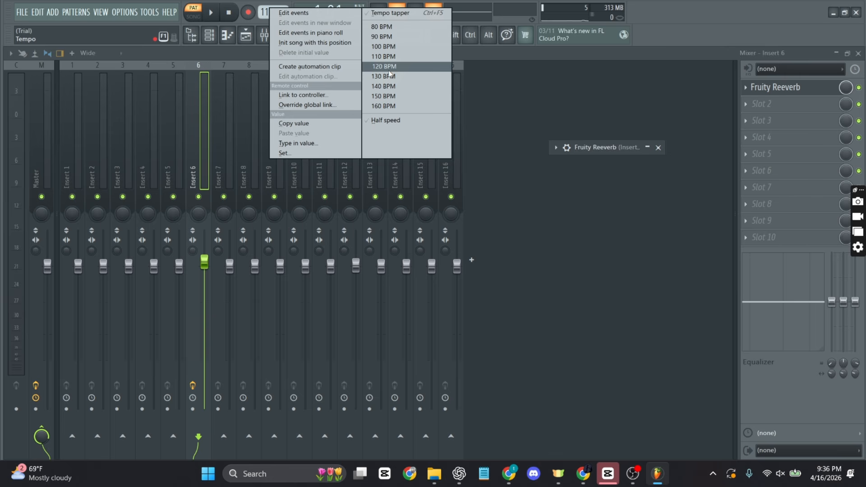
left_click(590, 215)
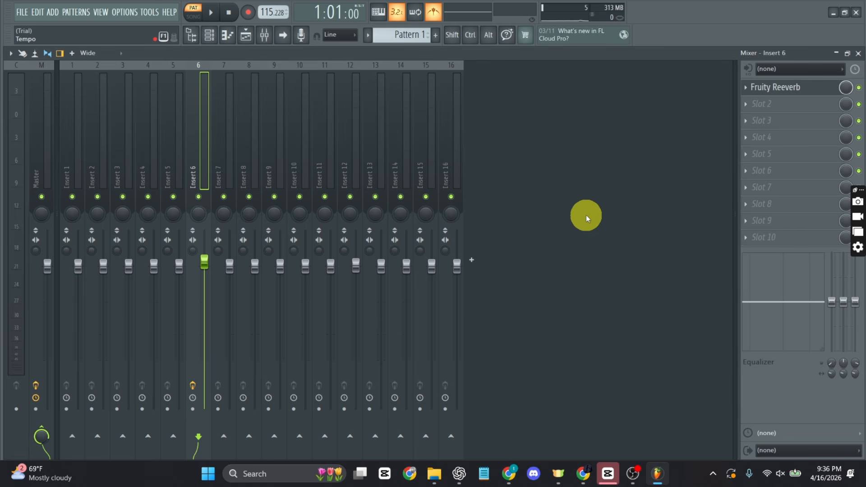
Bring up the Browser over the playlist and show its sound and sample folders.
left_click(191, 38)
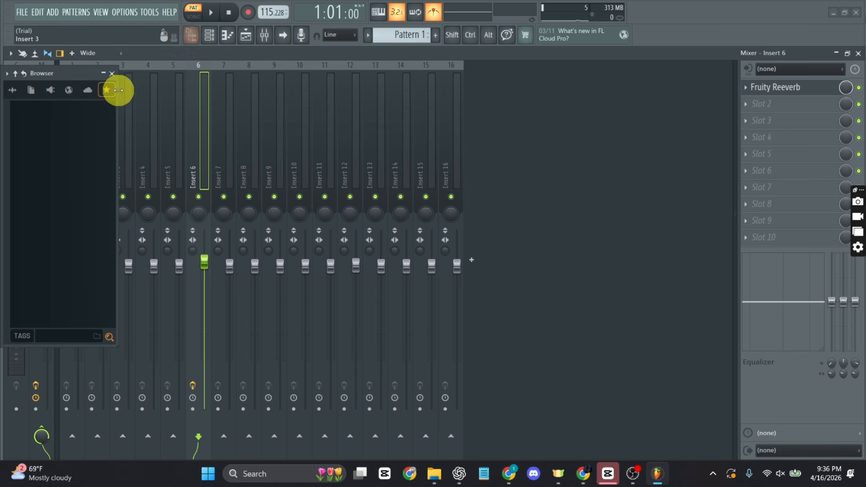
left_click(236, 37)
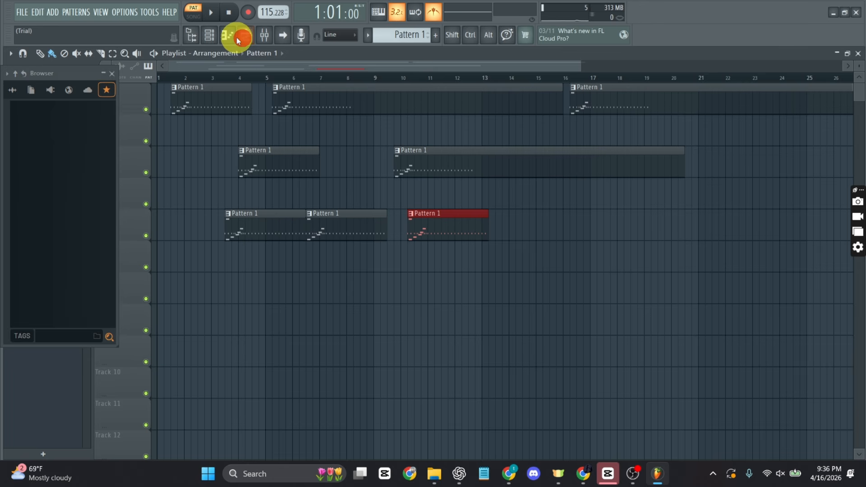
left_click(192, 36)
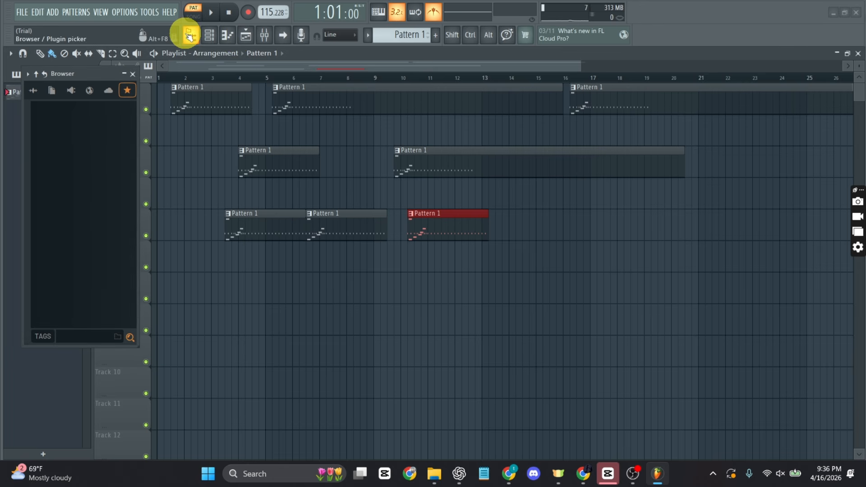
left_click(34, 92)
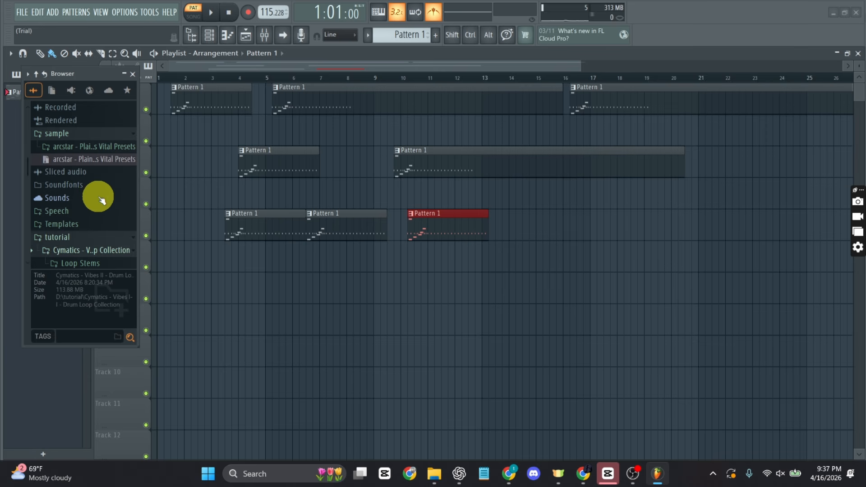
Browse the Cymatics drum loop collection and preview a 152 BPM loop with the system sound muted, stopping it when done.
left_click(80, 263)
scroll(97, 170, "down", 3)
scroll(81, 189, "up", 3)
scroll(87, 190, "down", 4)
left_click(84, 155)
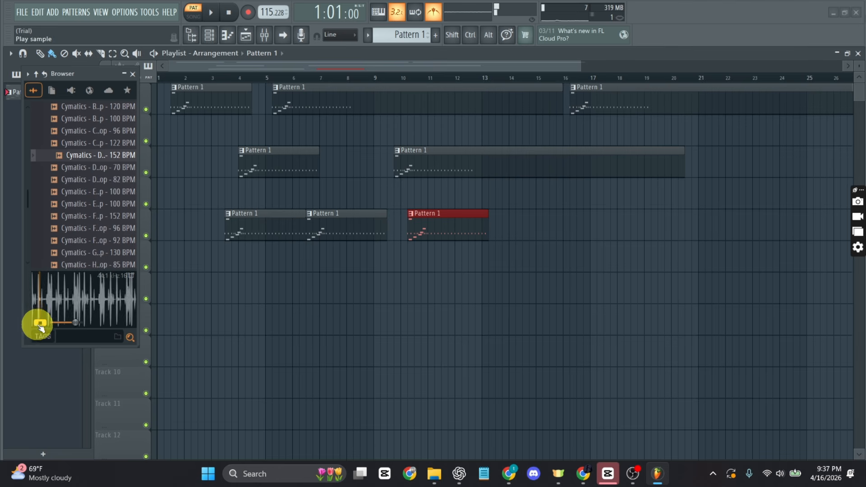
key("XF86AudioMute")
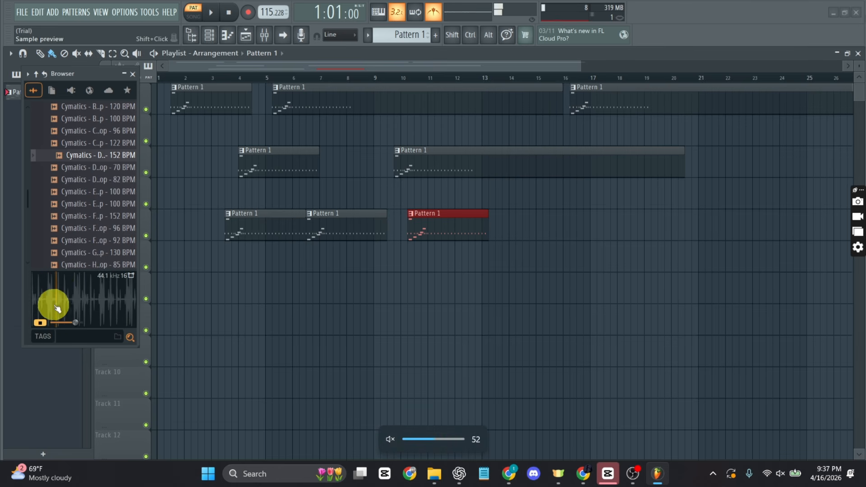
left_click(58, 316)
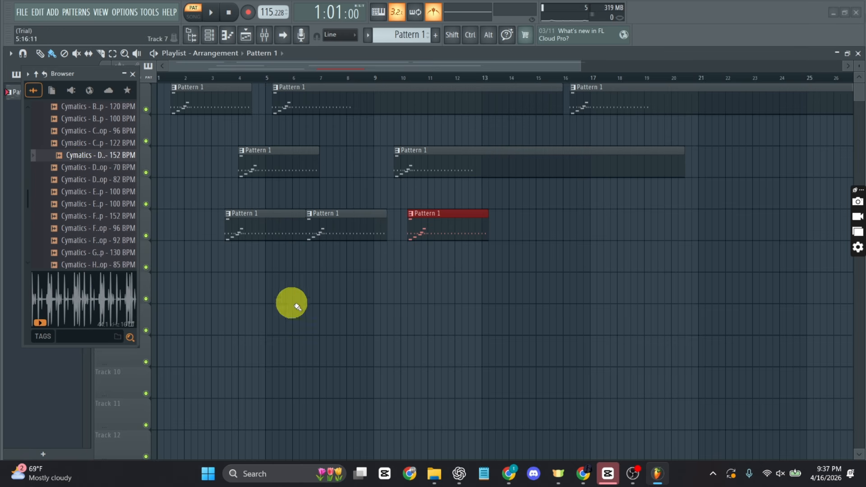
Add Cymatics - For You Drum Loop - 152 BPM to Track 7 near bar 5 and as a new Channel rack channel, and close the rack.
left_click(104, 216)
left_click_drag(104, 215, 258, 284)
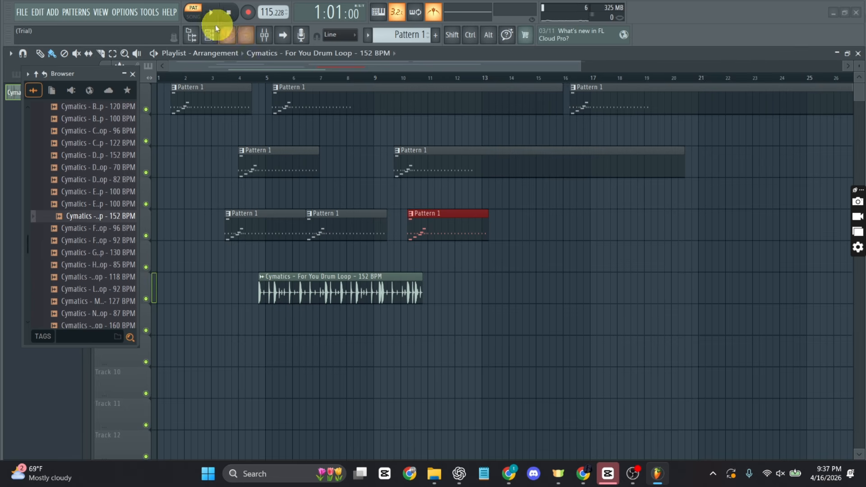
left_click(209, 35)
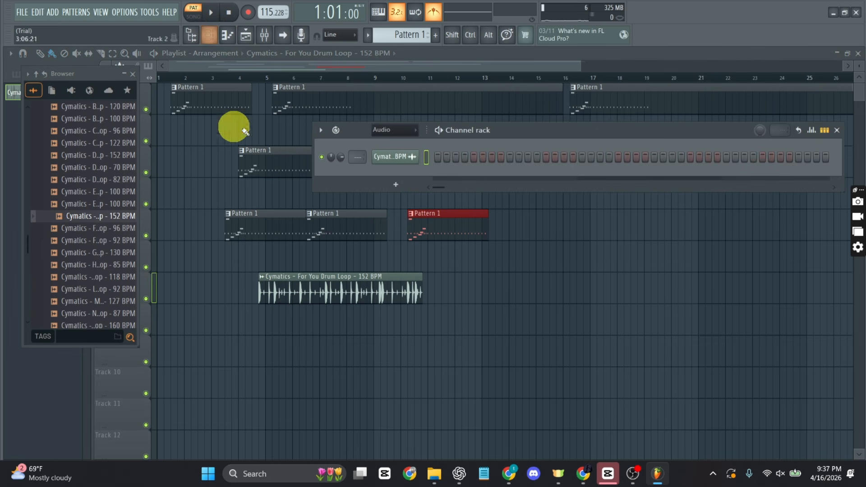
left_click_drag(498, 131, 467, 188)
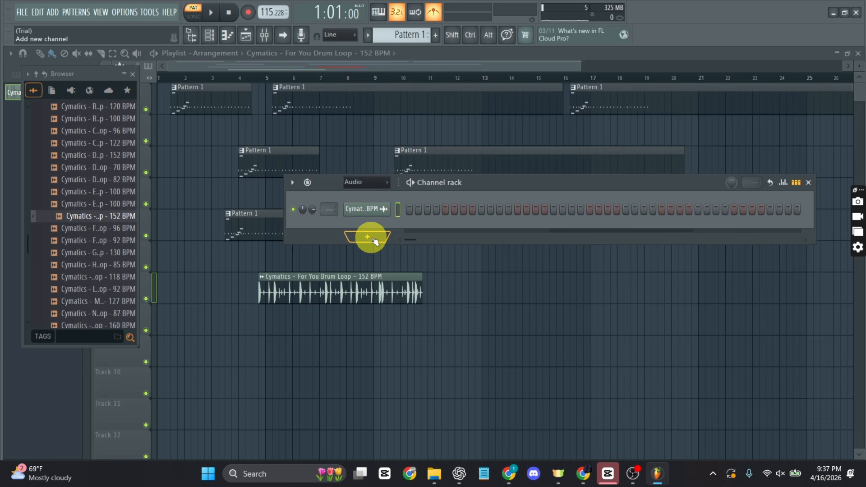
left_click(85, 217)
left_click_drag(85, 217, 376, 202)
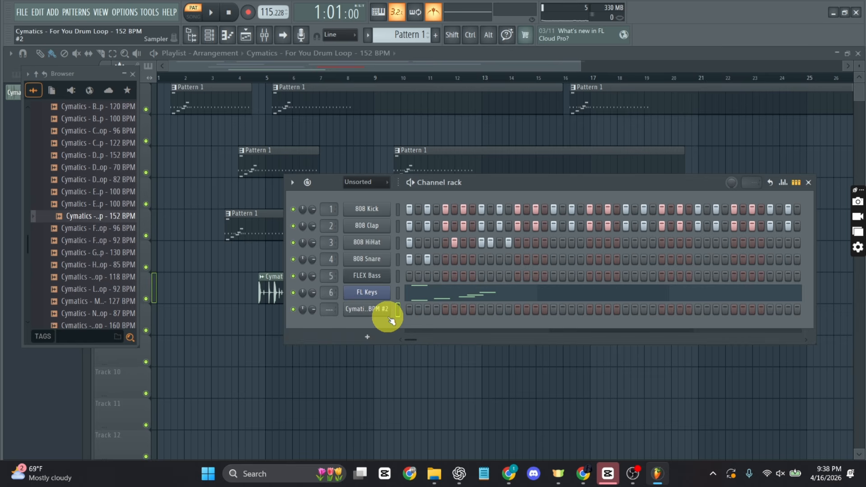
key("F6")
Close the Browser and split Pattern 1 by channel into separate patterns.
scroll(106, 180, "up", 6)
scroll(104, 183, "up", 5)
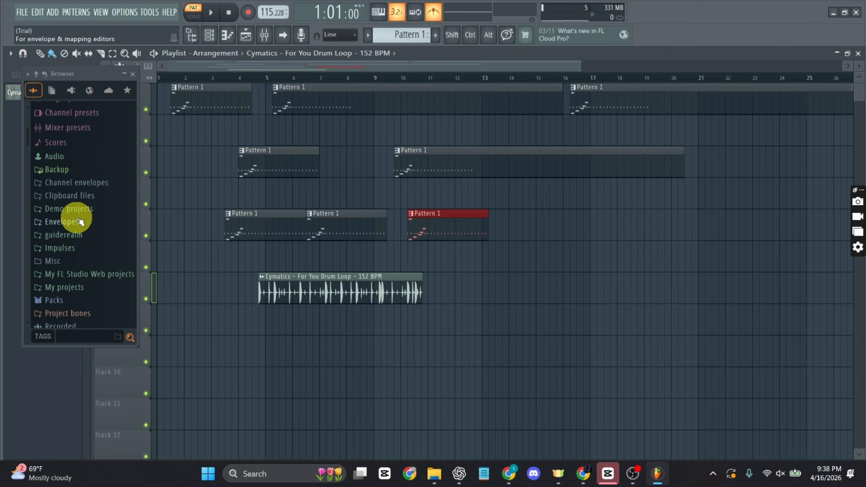
key("alt+F8")
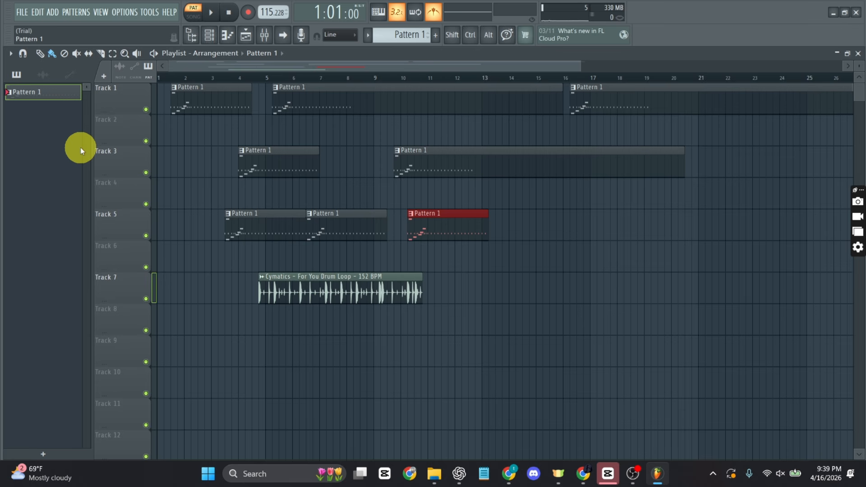
right_click(29, 93)
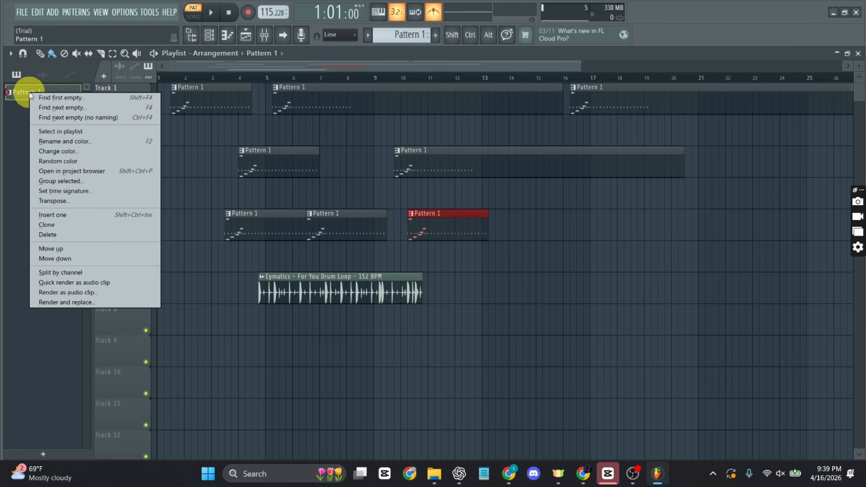
left_click(50, 272)
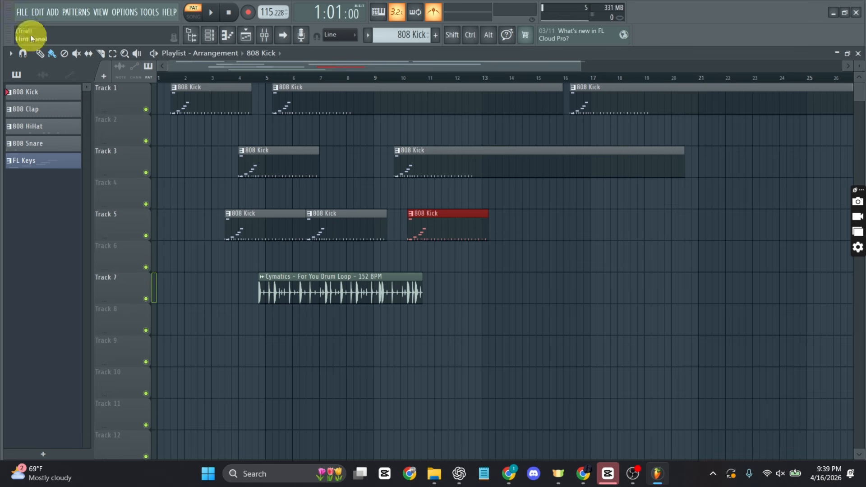
Save the project under the name Project_1 in a new project folder.
left_click(22, 12)
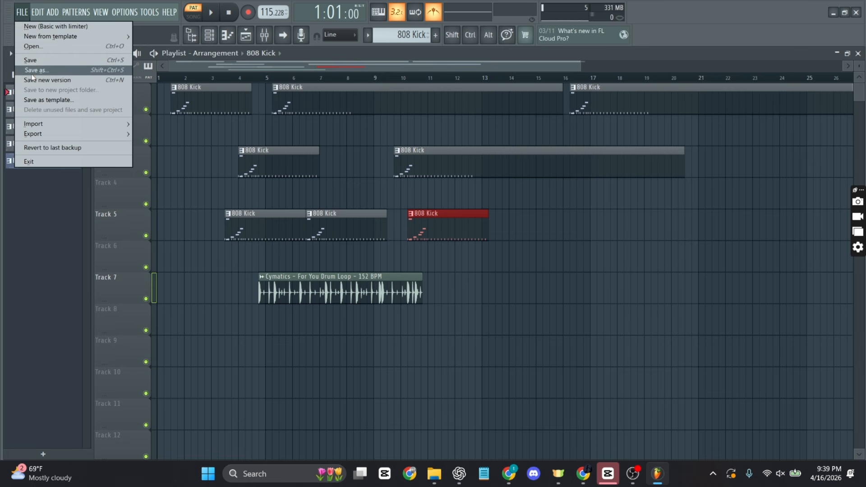
left_click(52, 71)
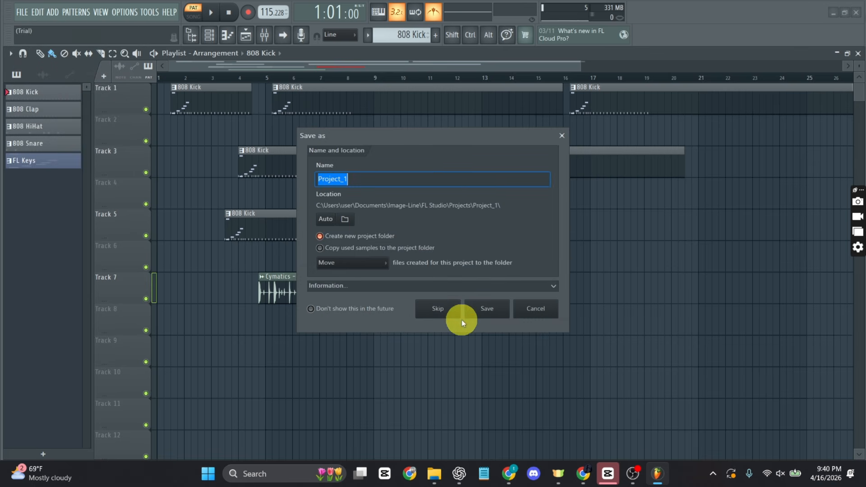
left_click(485, 315)
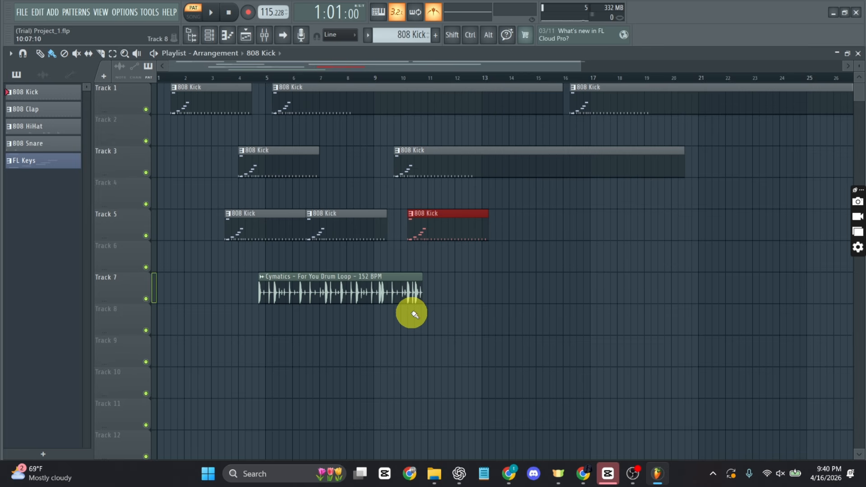
Begin exporting the project as a wave file named Project_1 in the Project_1 folder and reposition the rendering dialog.
key("ctrl")
key("ctrl+r")
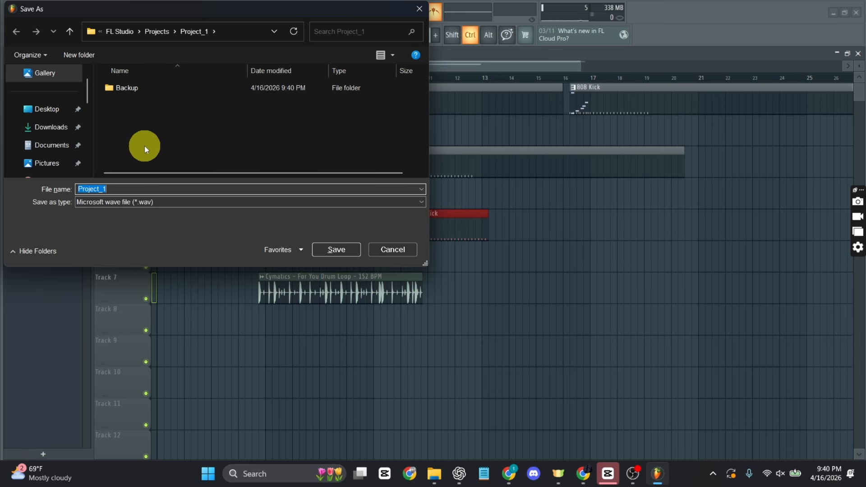
left_click(353, 249)
left_click_drag(461, 68, 505, 95)
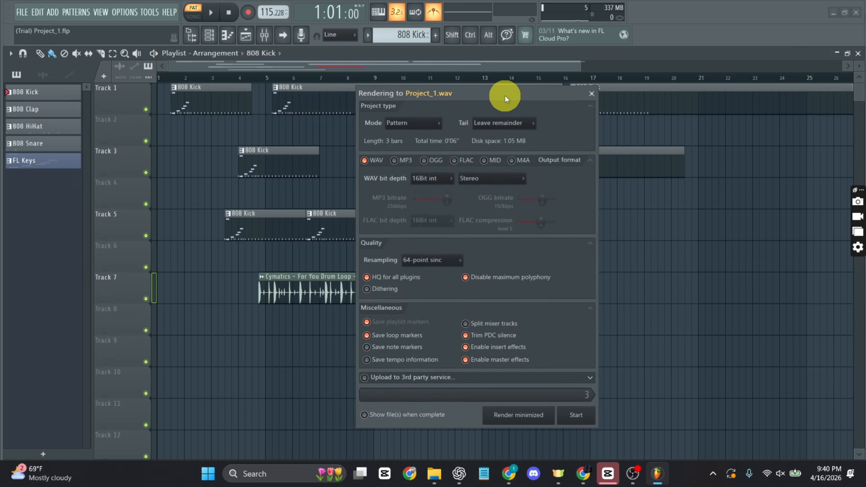
Set the render's tail option to Leave remainder and its mode to Full song.
left_click(524, 126)
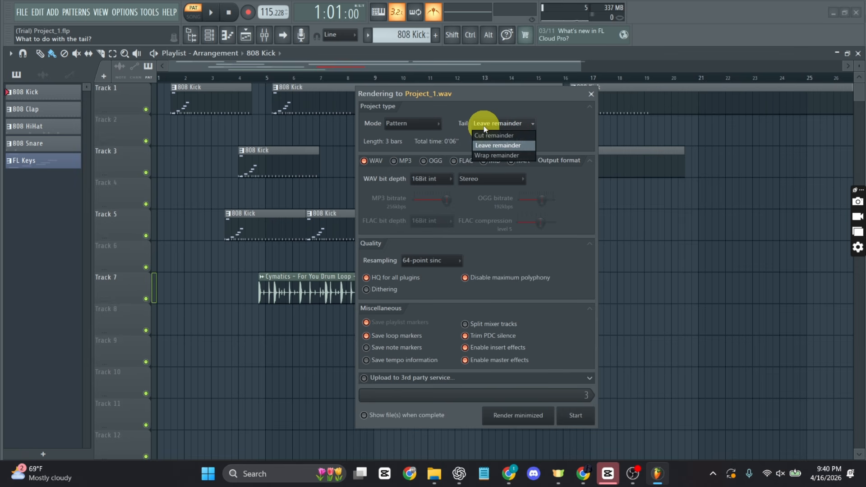
left_click(494, 146)
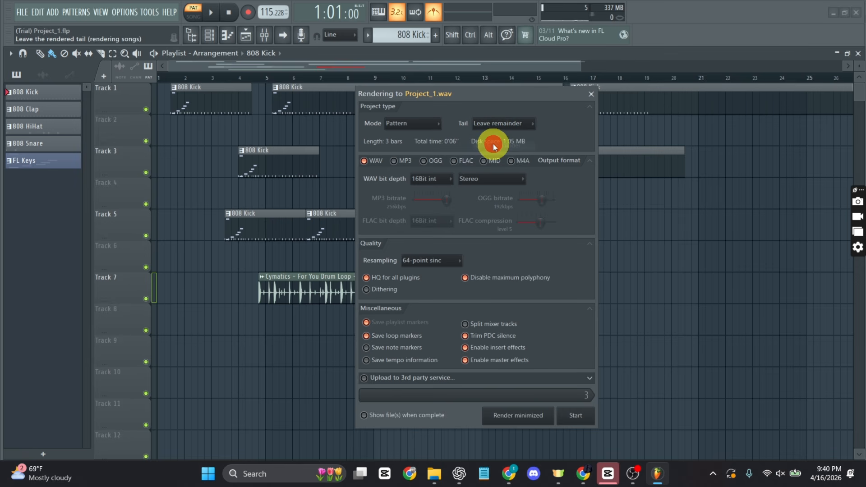
left_click(418, 130)
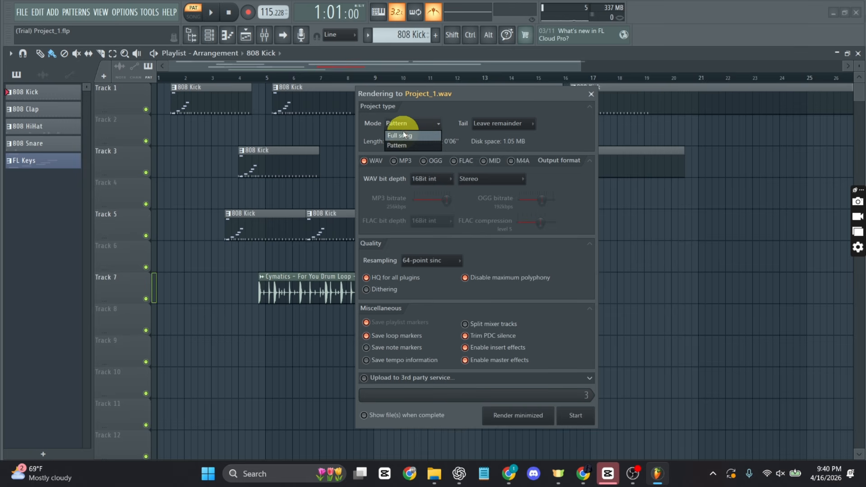
left_click(402, 134)
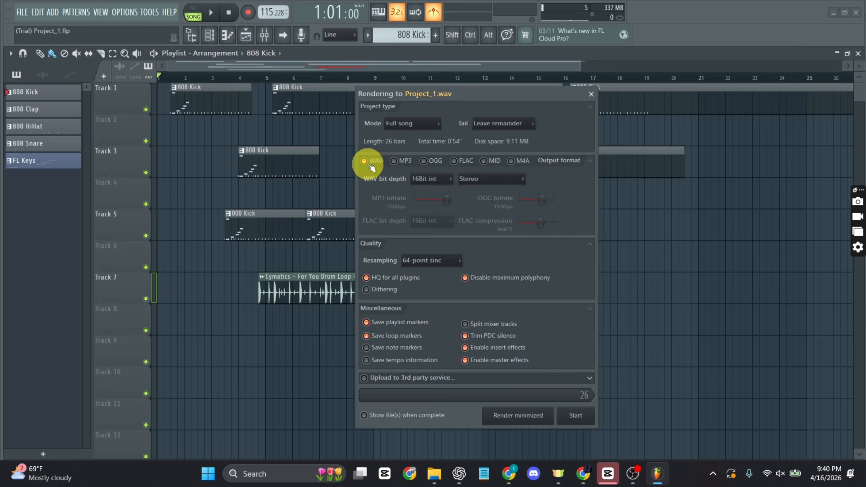
Render the song to both WAV and MP3, with a 320 kbps MP3 bitrate and 64-point sinc resampling.
left_click(394, 162)
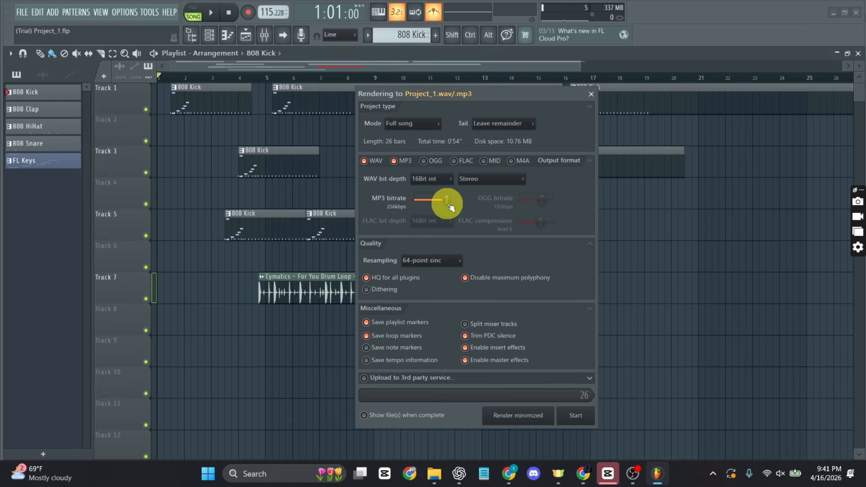
left_click_drag(446, 205, 454, 206)
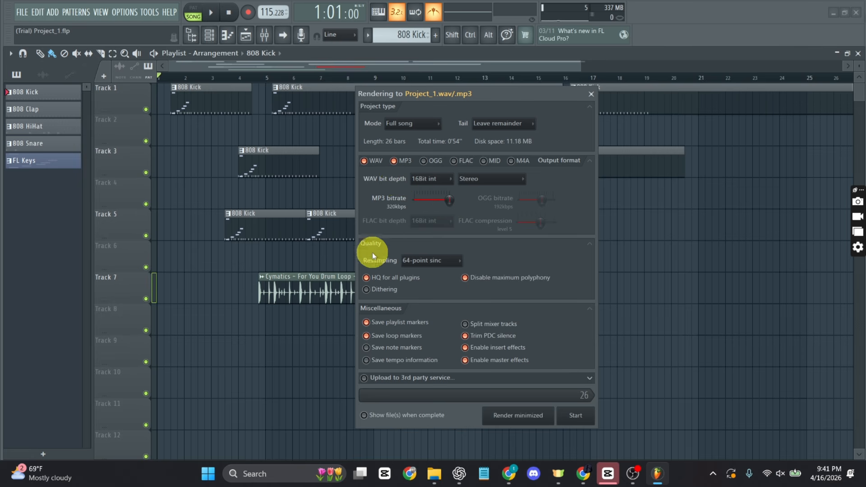
left_click(435, 262)
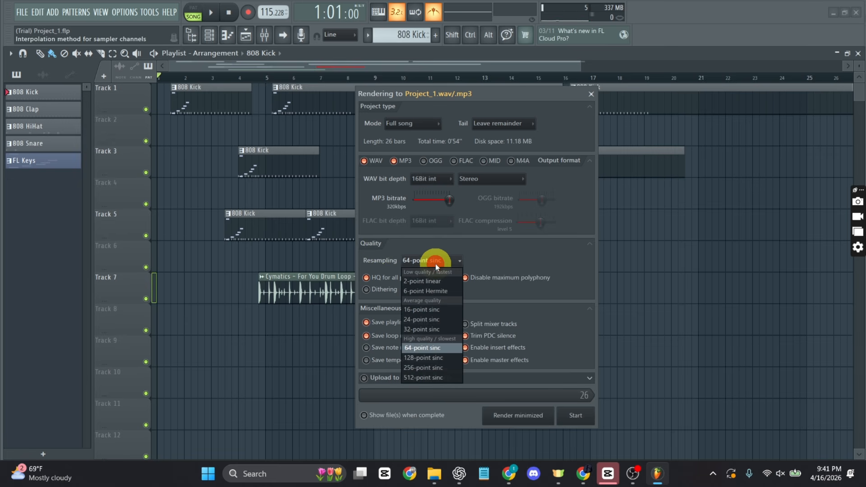
left_click(423, 348)
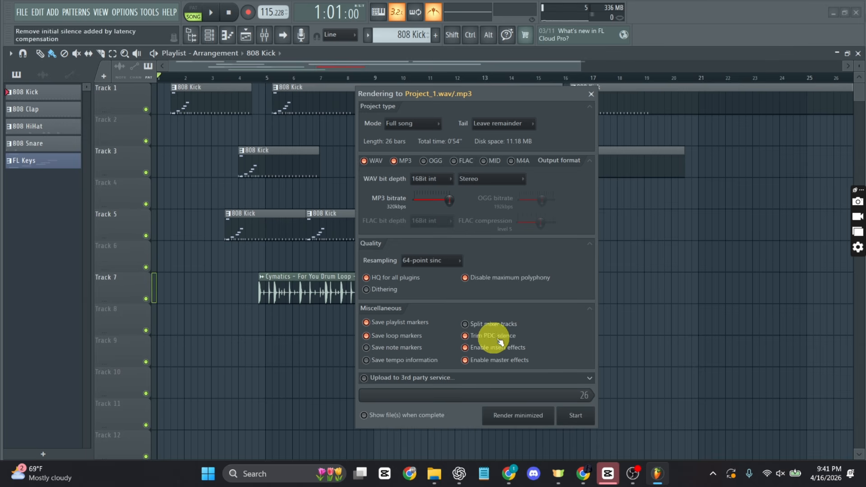
left_click(575, 418)
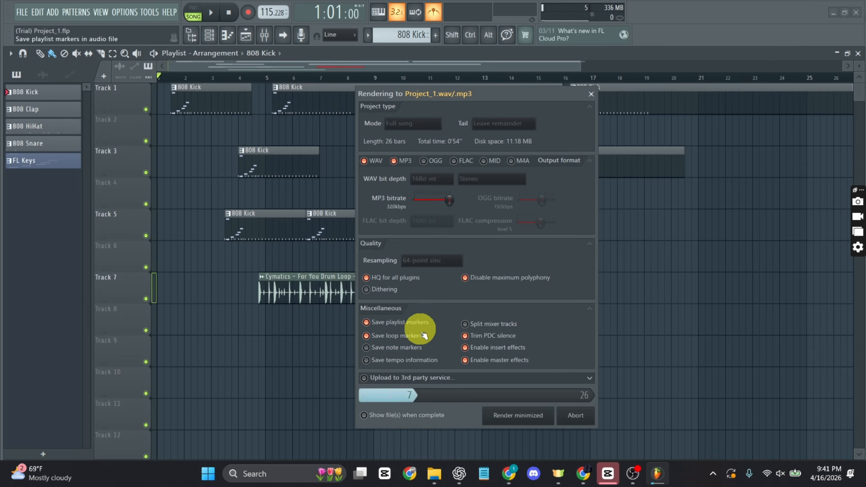